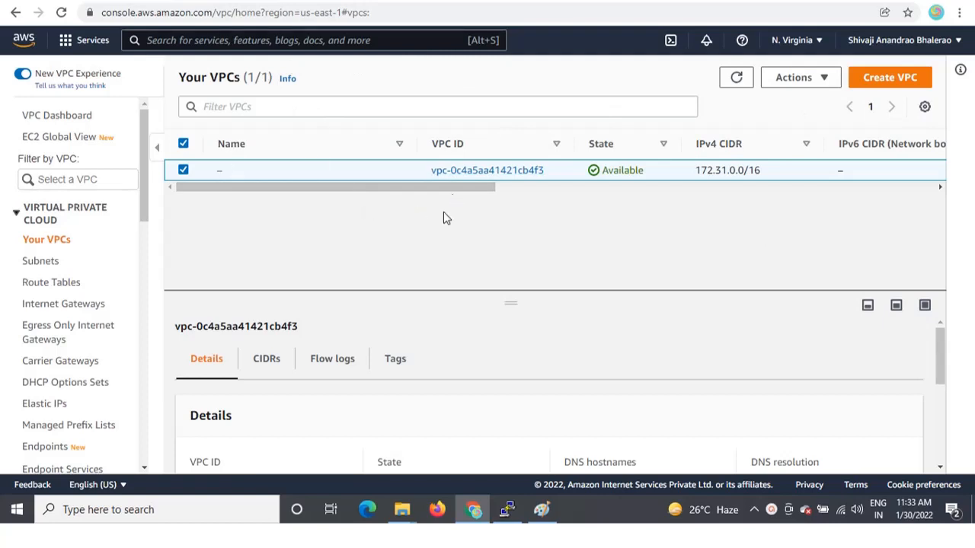
- Search the AWS services for VPC and open the VPC dashboard
left_click(306, 39)
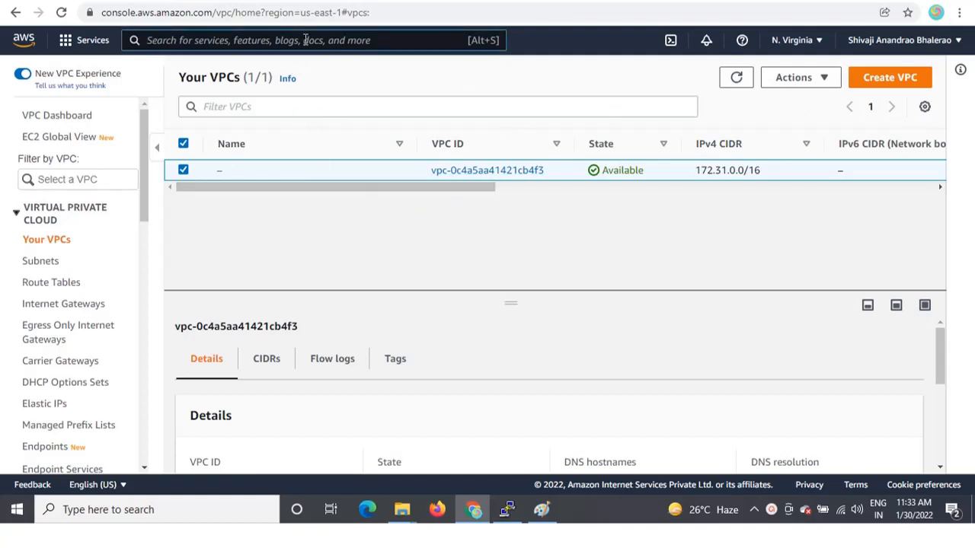
type("VPC")
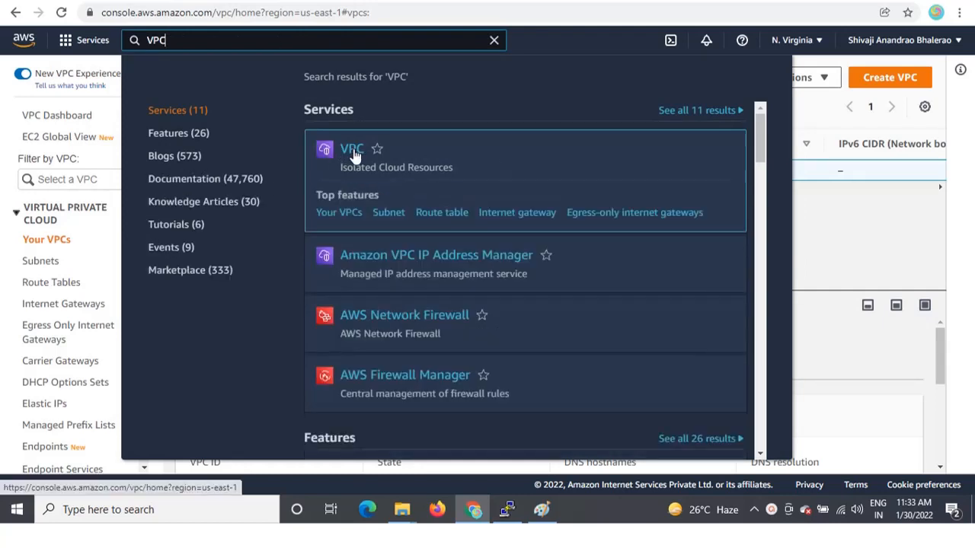
left_click(354, 154)
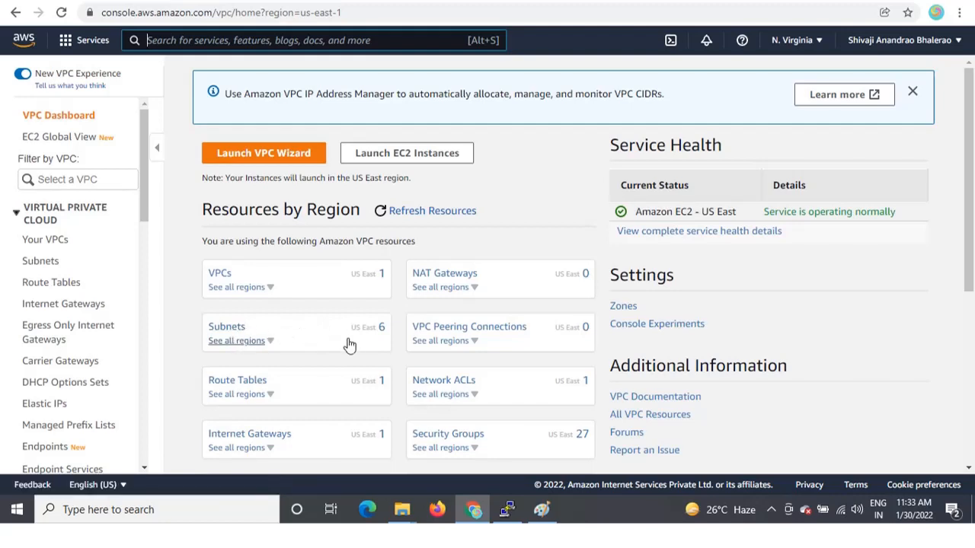
scroll(349, 345, "down", 1)
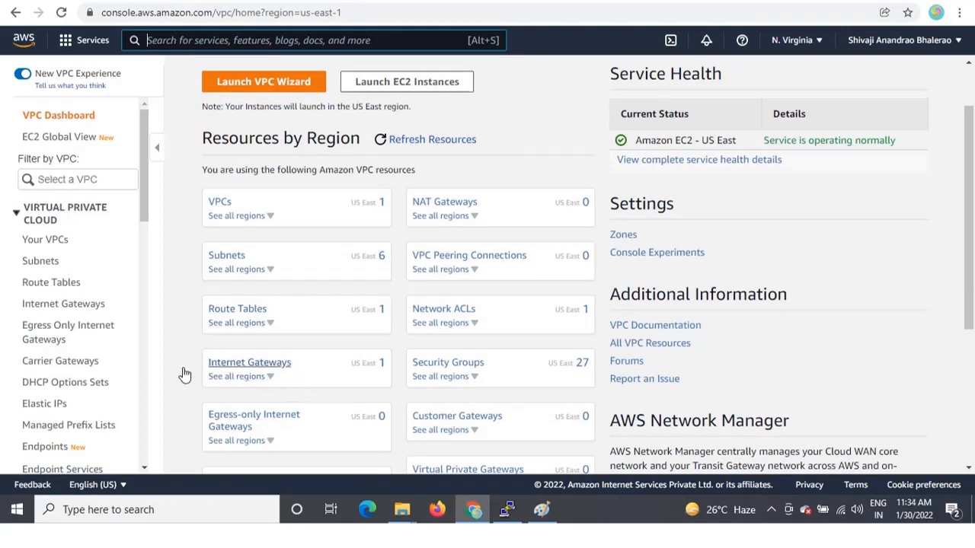
scroll(286, 358, "up", 1)
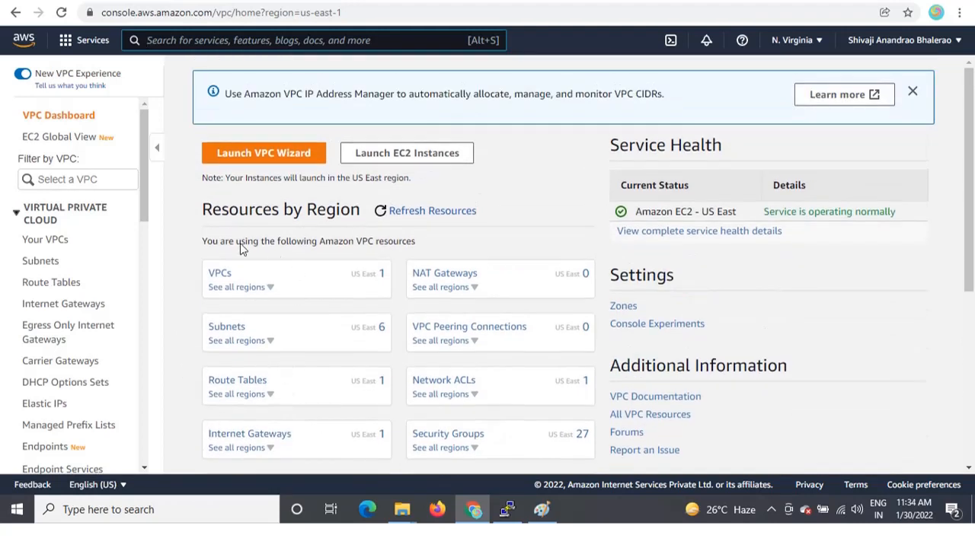
- Start creating a VPC from the list of your VPCs and give it the name tag MyVPC
left_click(39, 245)
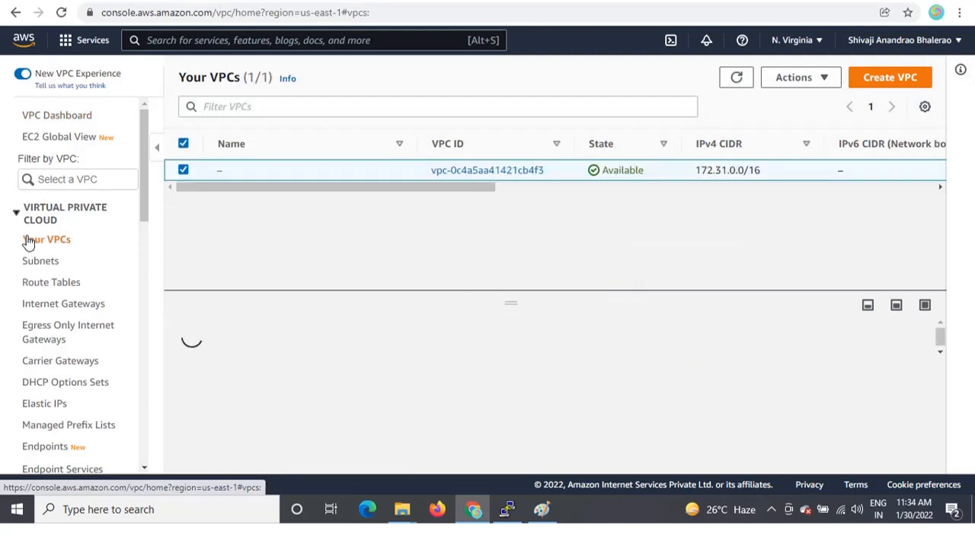
left_click(904, 83)
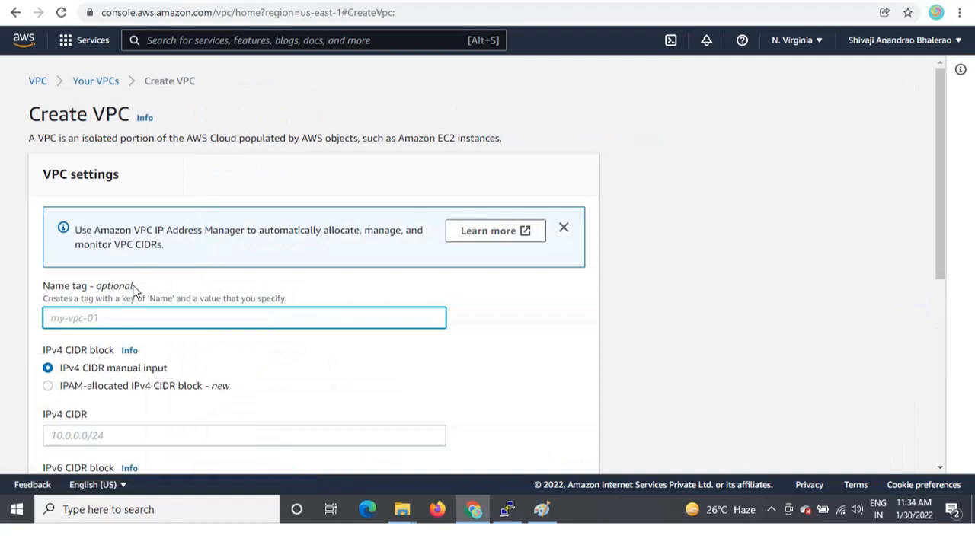
left_click(132, 314)
type("MyVPC")
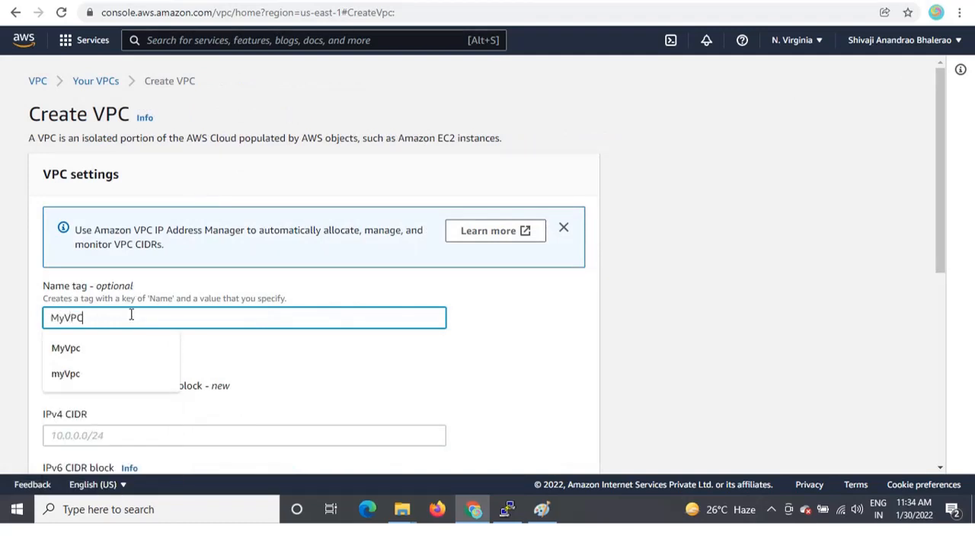
left_click(547, 320)
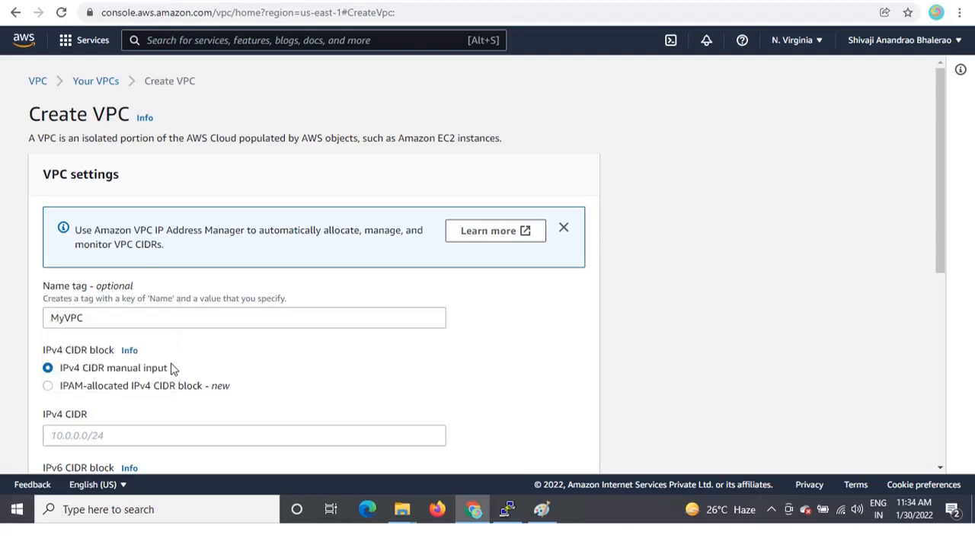
- Set the new VPC's manually entered IPv4 CIDR to 10.0.0.0/16
scroll(174, 370, "down", 1)
left_click(71, 365)
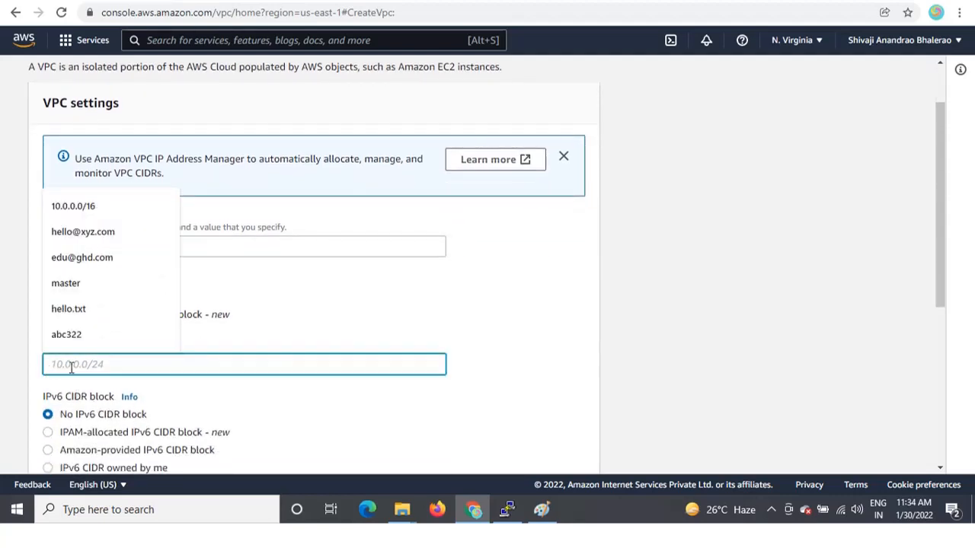
type("10.0.0")
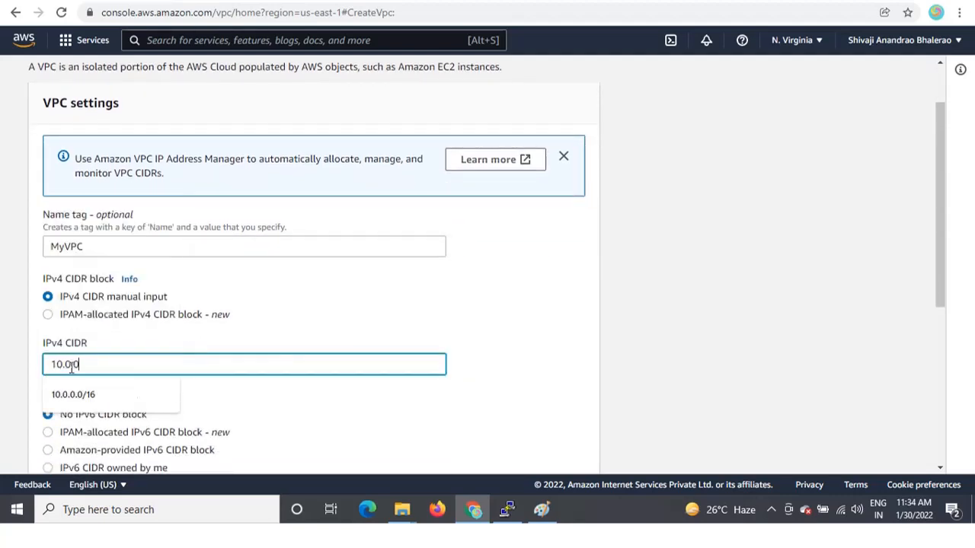
type(".0/16")
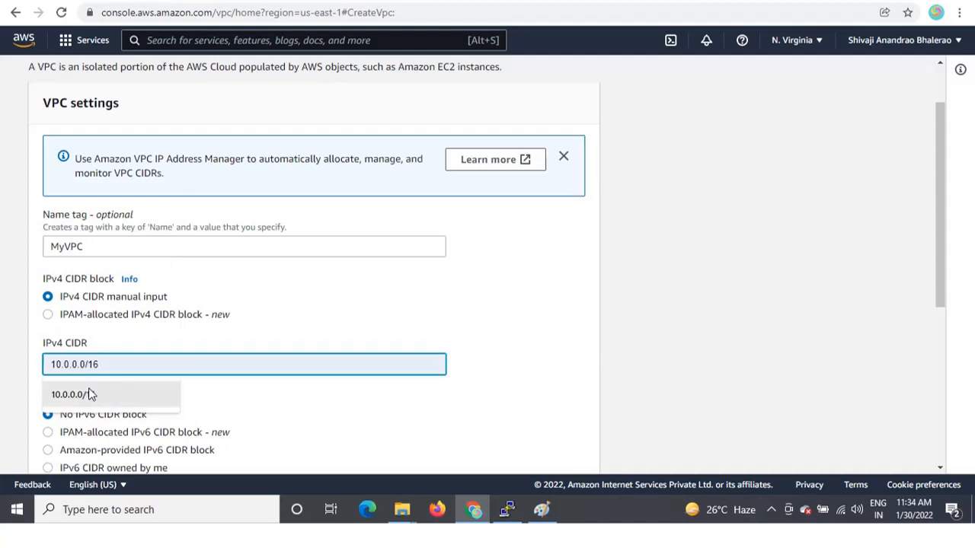
left_click(86, 394)
- Keep the tenancy at Default, create the VPC and dismiss the notification
scroll(464, 373, "down", 3)
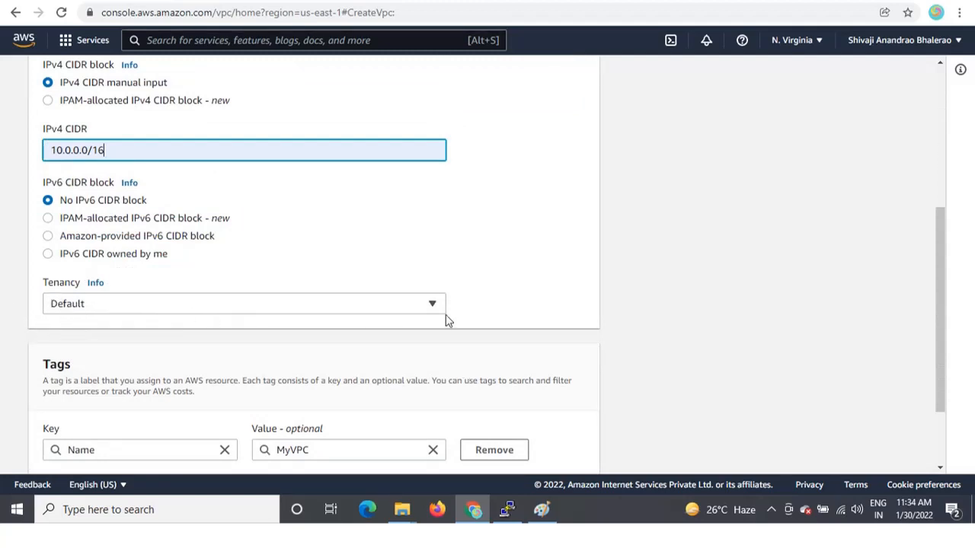
left_click(400, 304)
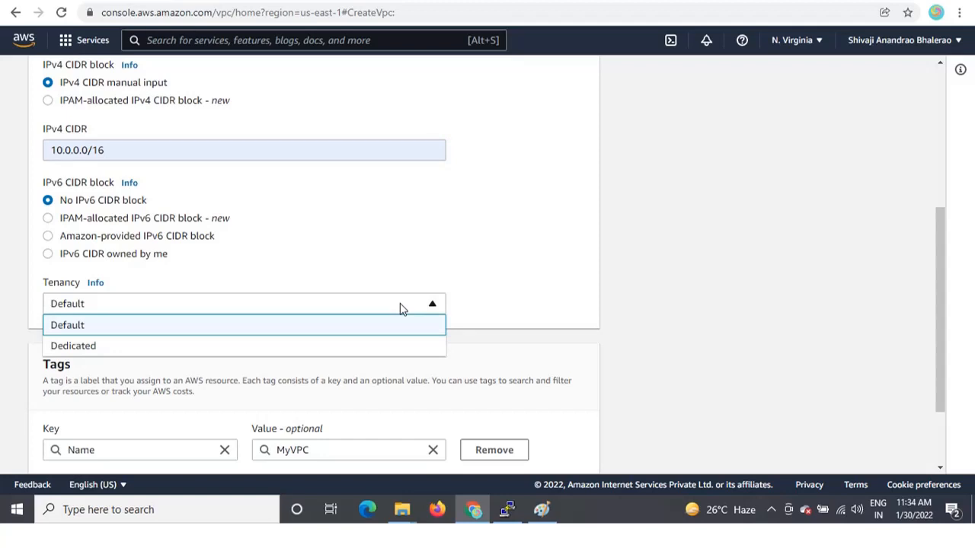
left_click(401, 306)
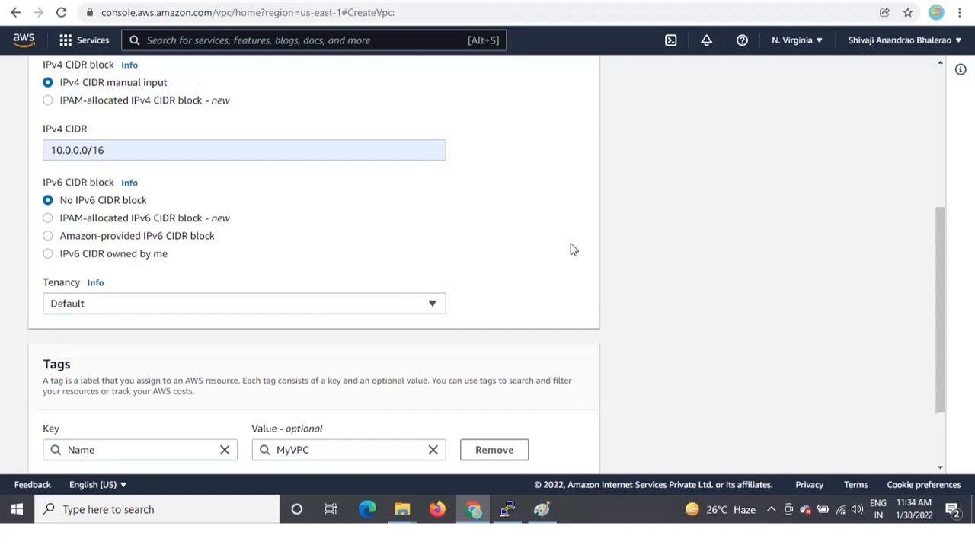
scroll(572, 250, "down", 2)
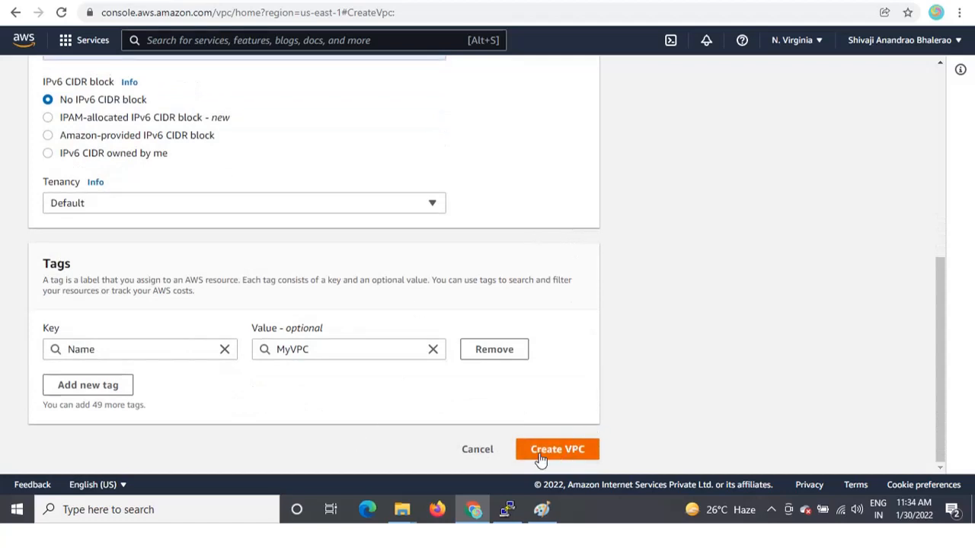
left_click(574, 454)
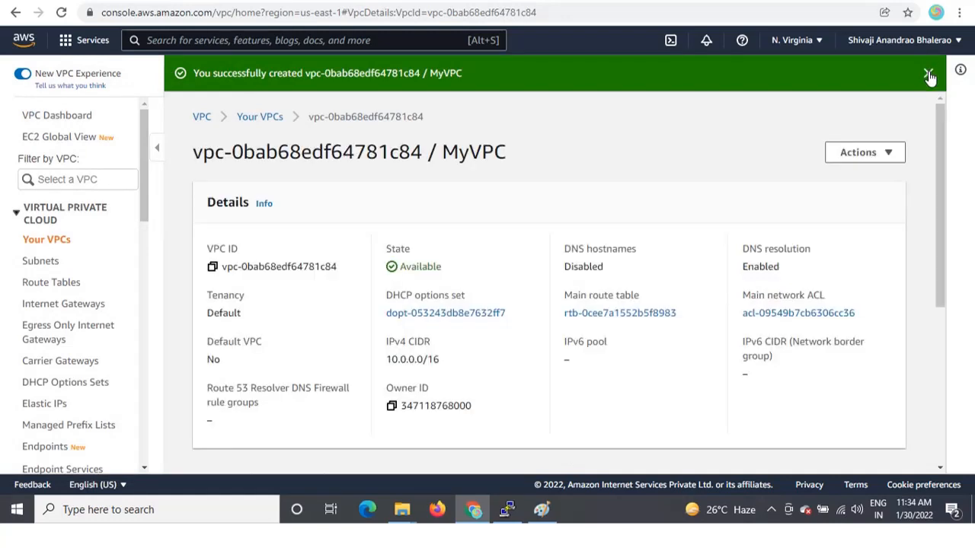
left_click(929, 74)
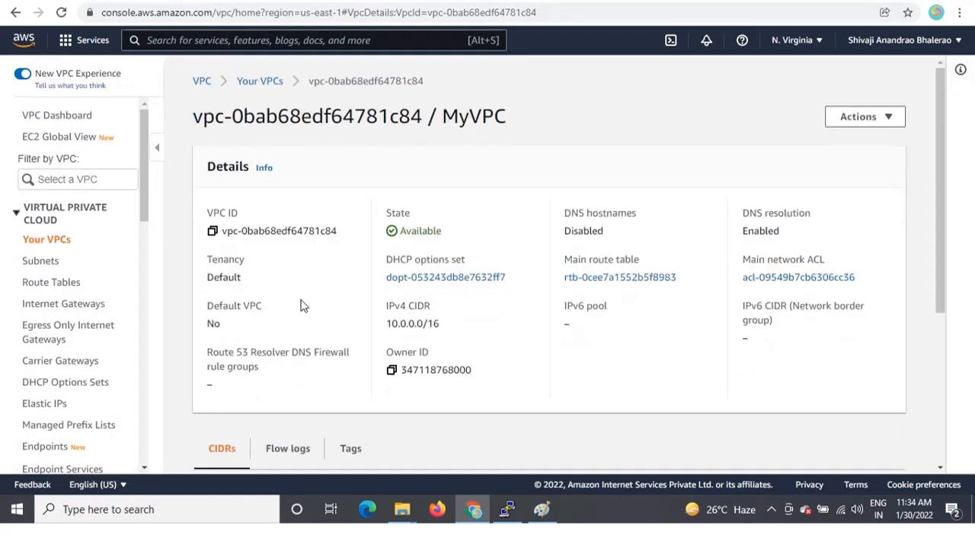
- Select only MyVPC in the list of your VPCs and examine its details, including the IPv4 CIDR
left_click(260, 82)
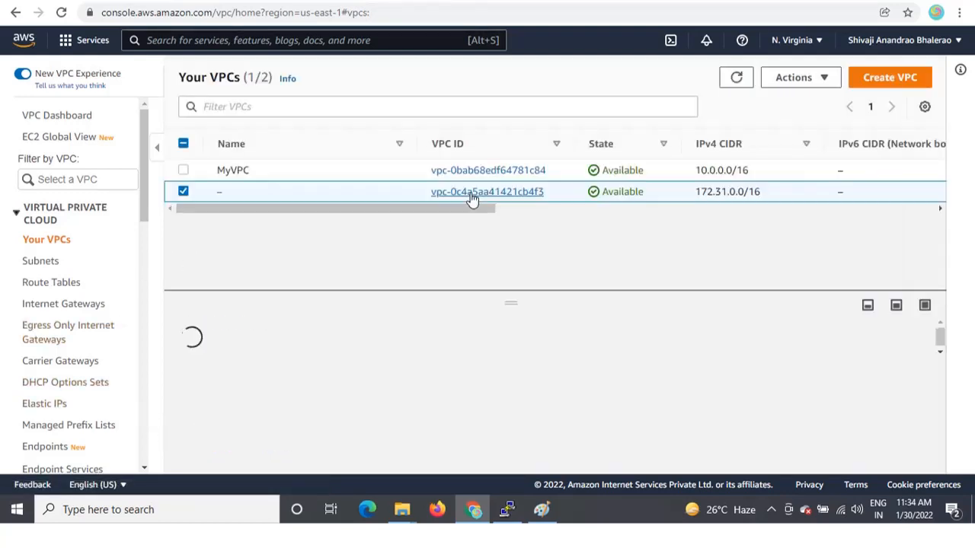
left_click(183, 170)
left_click(184, 192)
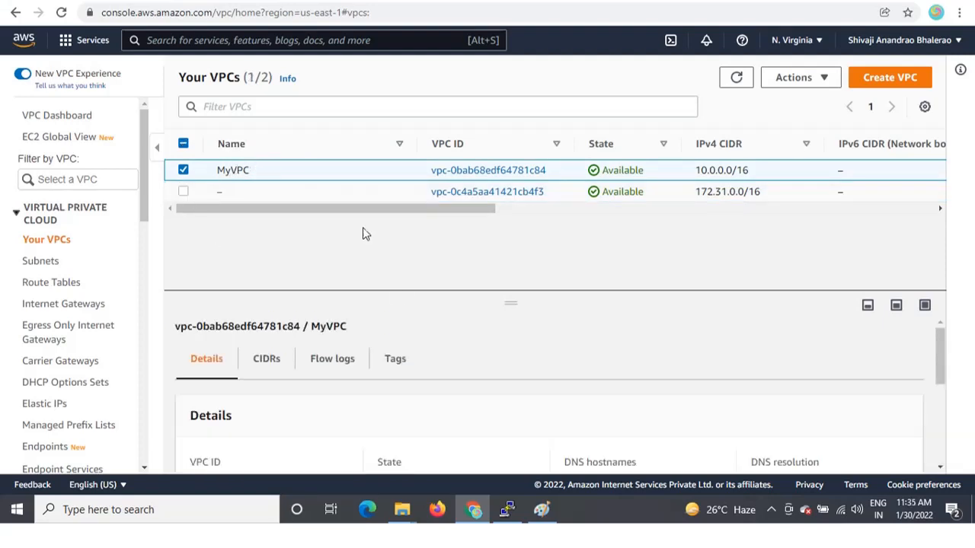
left_click_drag(501, 298, 500, 226)
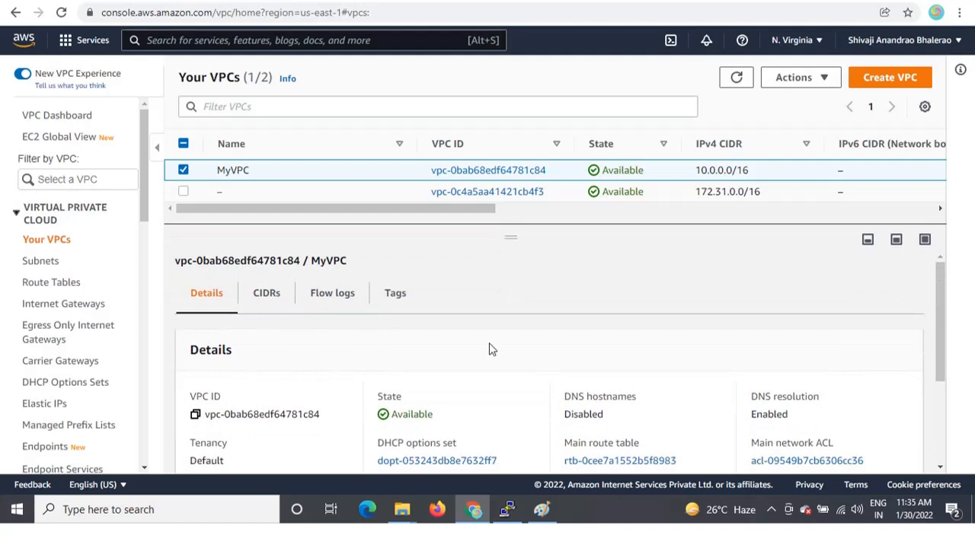
scroll(609, 396, "down", 2)
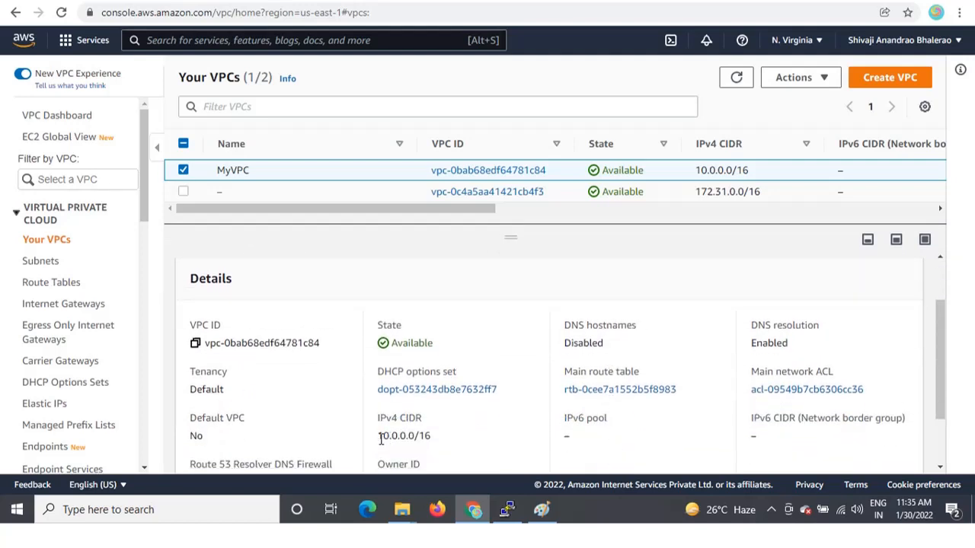
left_click_drag(379, 440, 428, 439)
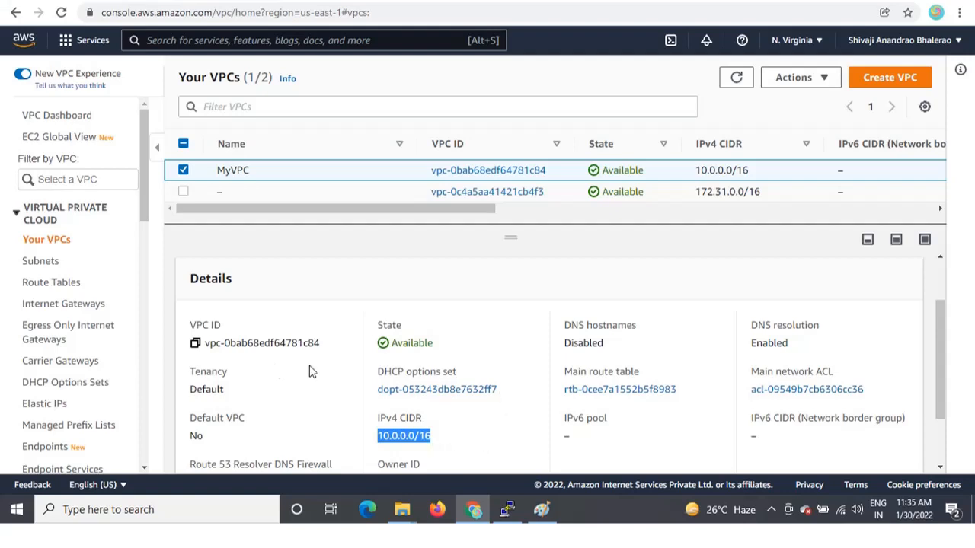
- Start creating a subnet, choose MyVPC as its VPC and check the associated IPv4 CIDR
left_click(46, 263)
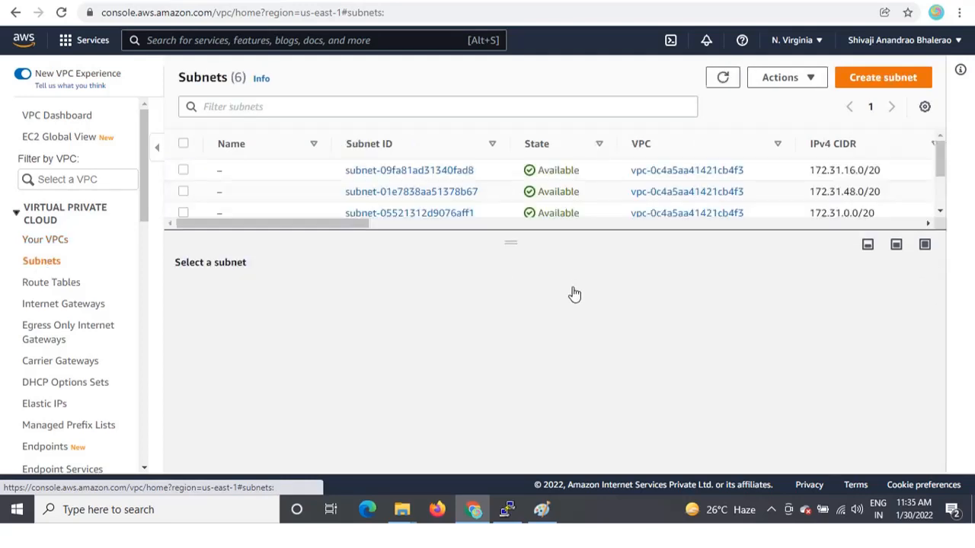
left_click(888, 79)
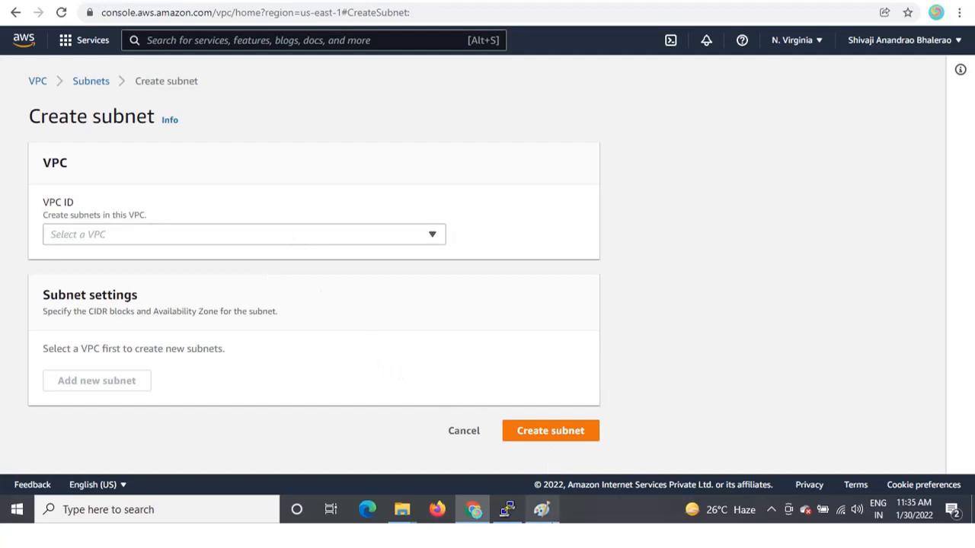
left_click(541, 509)
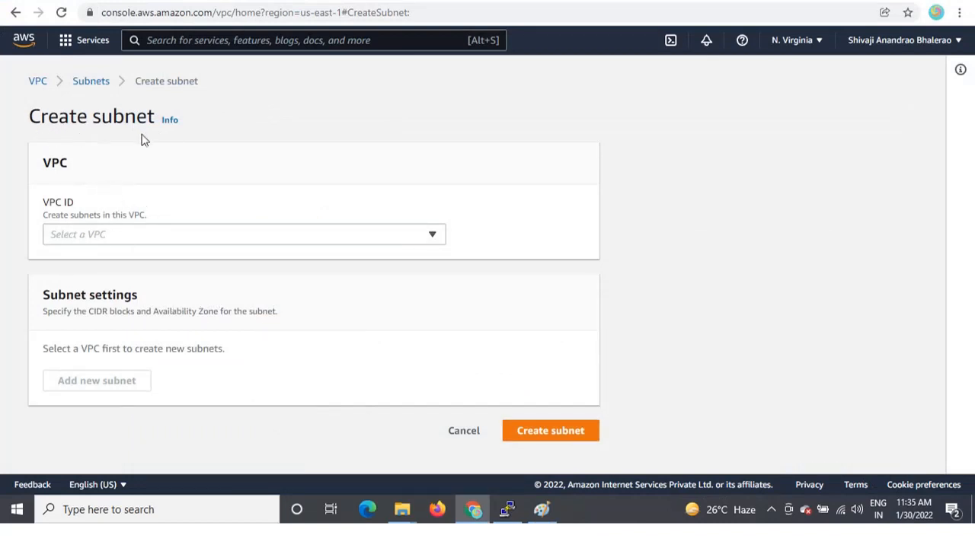
left_click(427, 239)
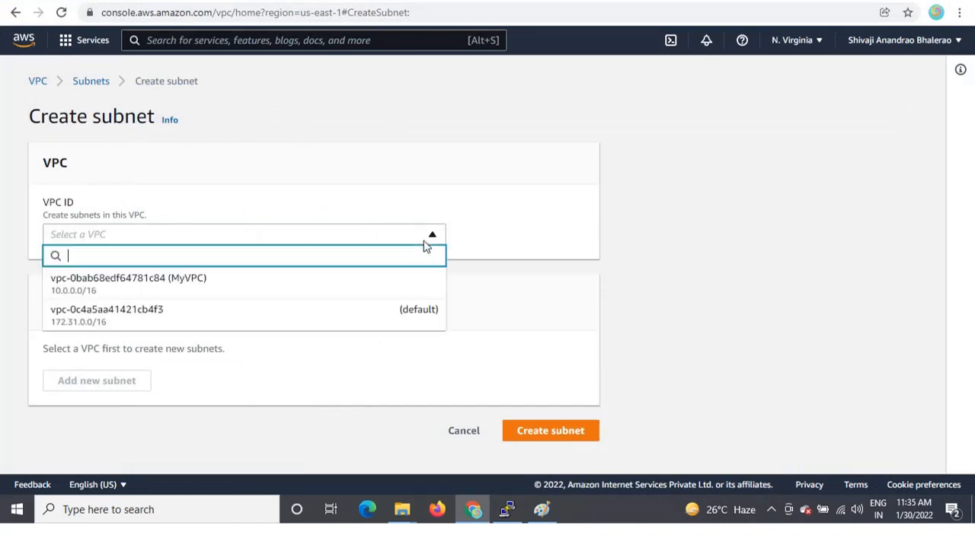
left_click(213, 289)
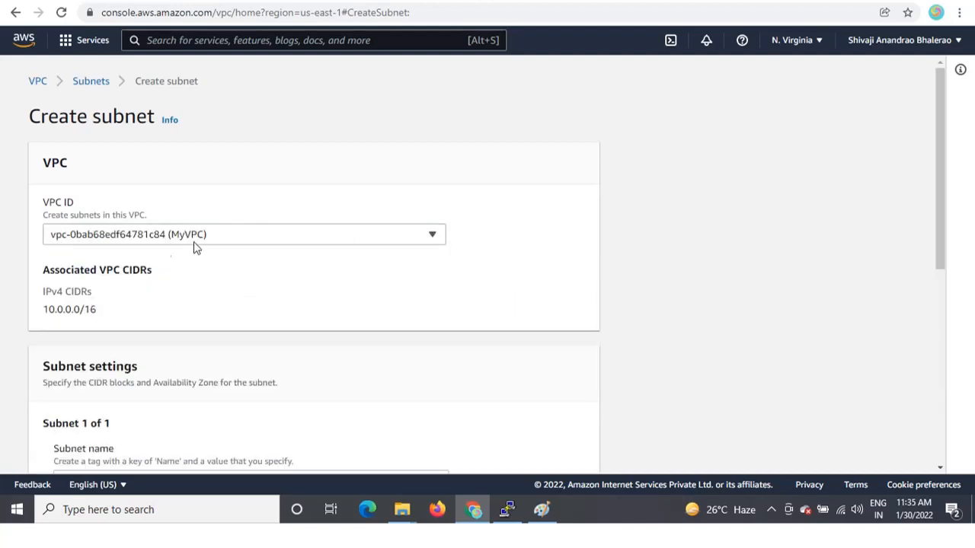
left_click_drag(42, 309, 103, 314)
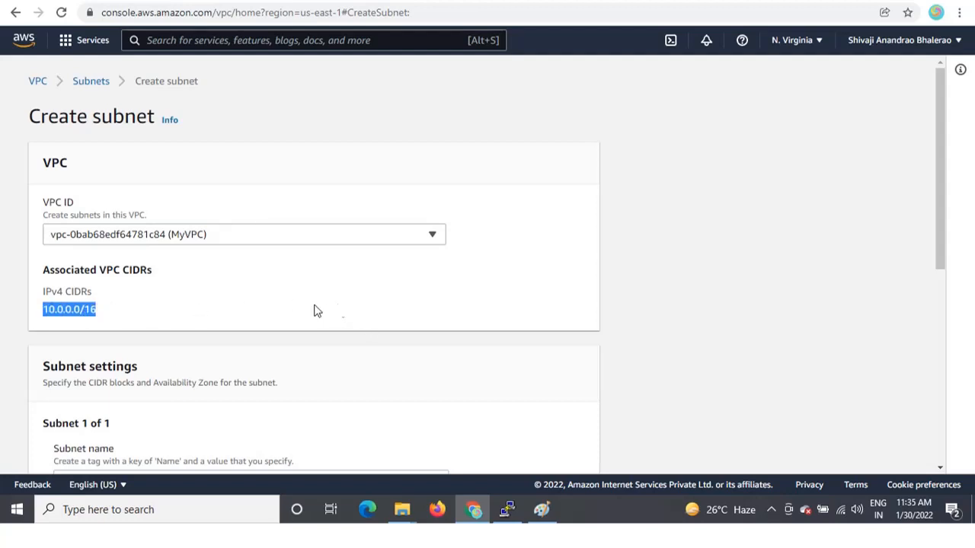
- Name the new subnet My-subnet
scroll(621, 324, "down", 3)
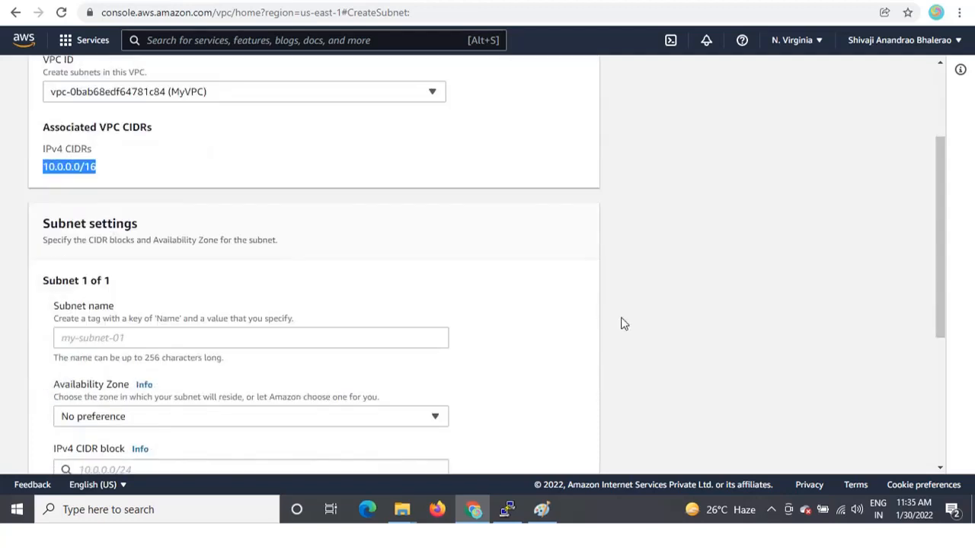
left_click(124, 343)
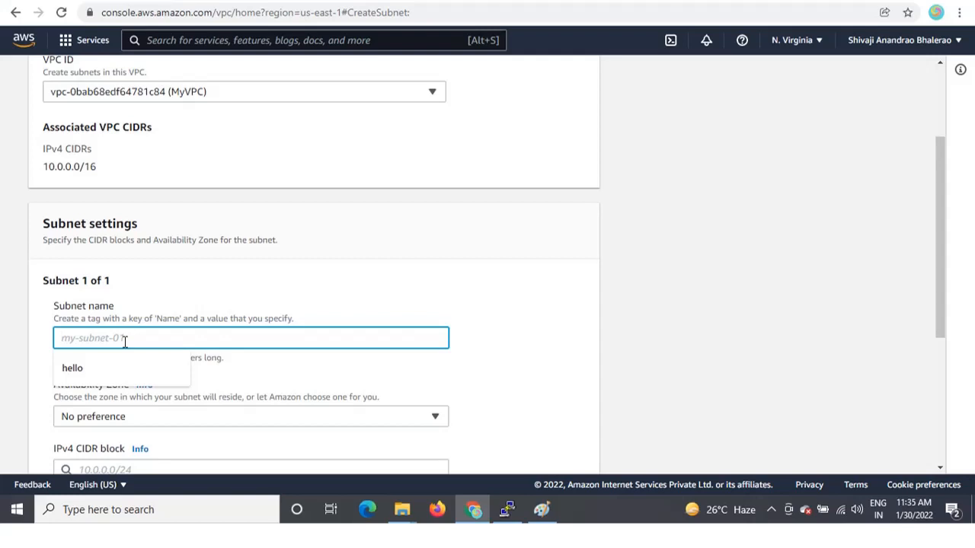
type("My-subnet")
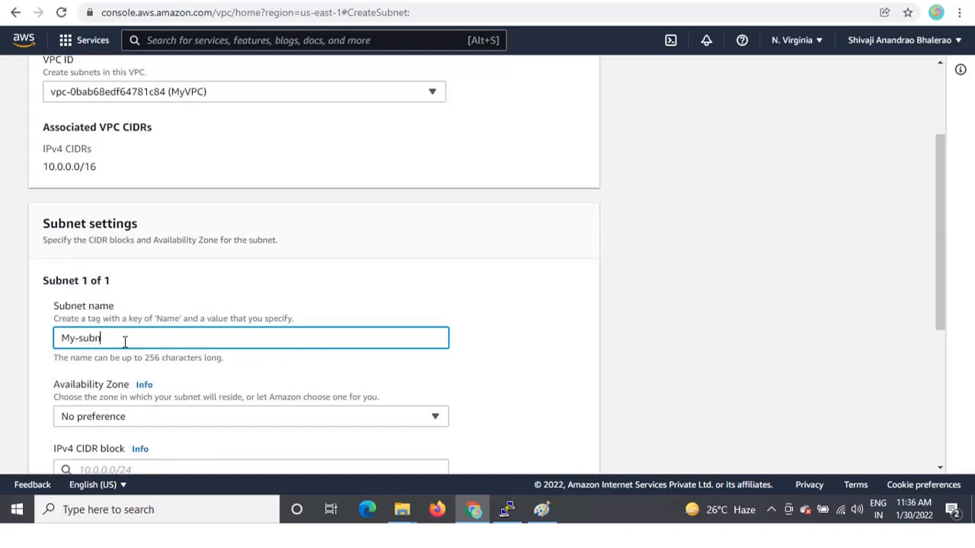
left_click(515, 270)
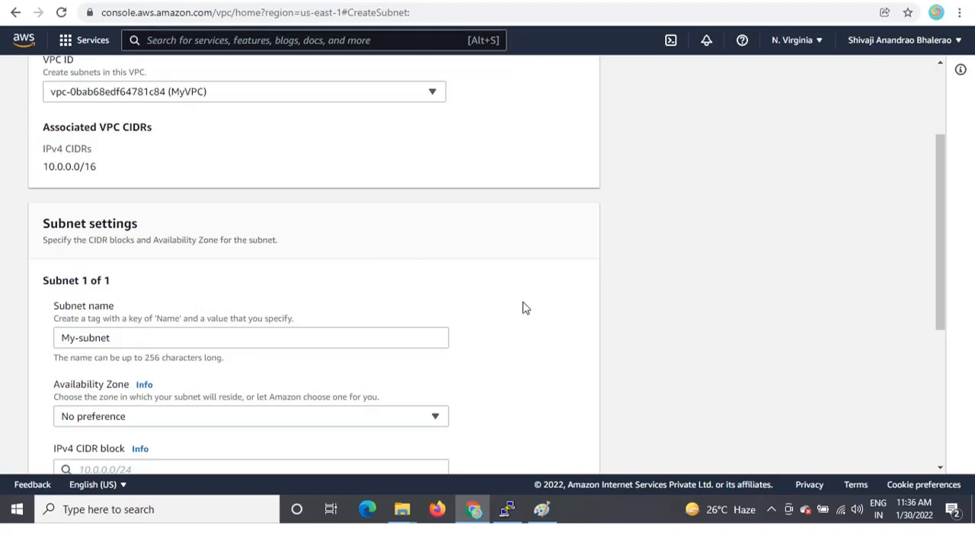
- Set My-subnet's Availability Zone to US East (N. Virginia) / us-east-1a
scroll(523, 308, "down", 2)
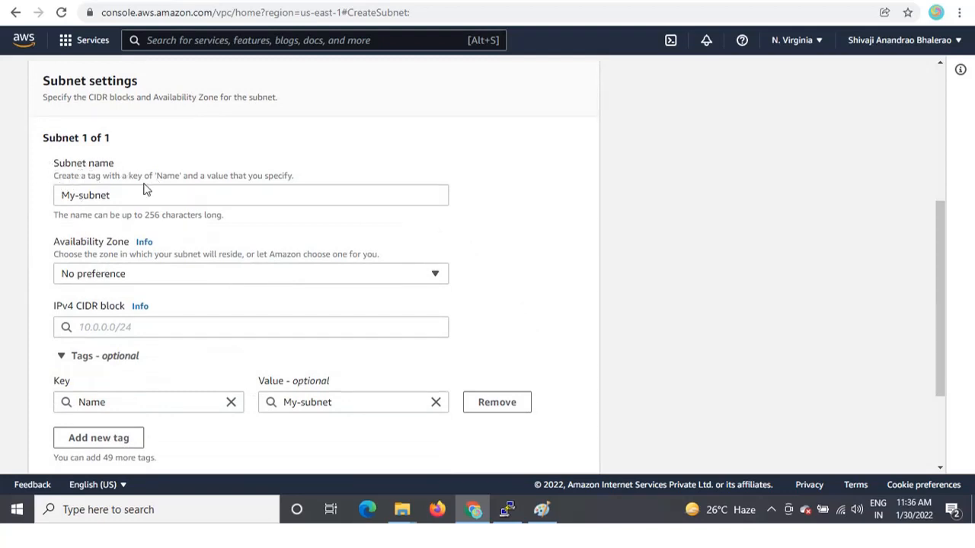
left_click(201, 279)
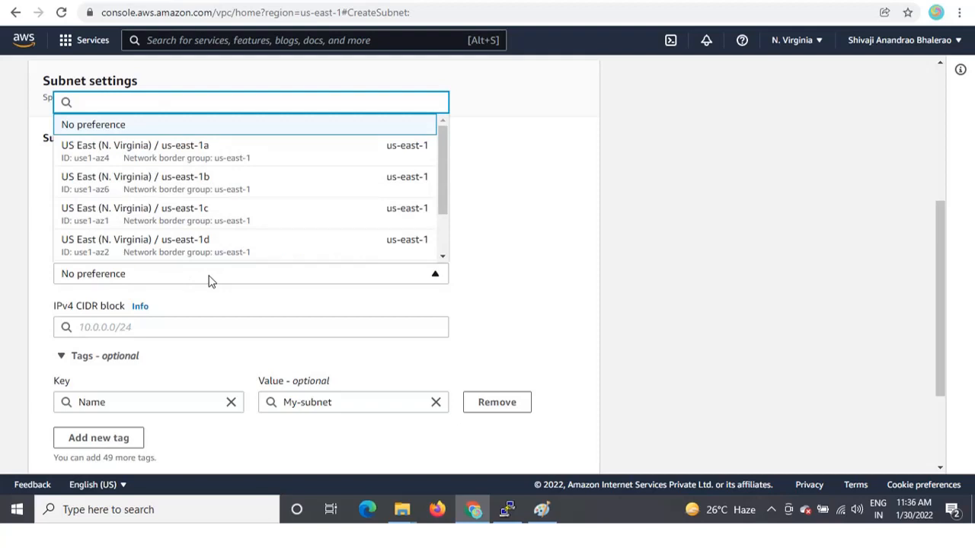
left_click(270, 158)
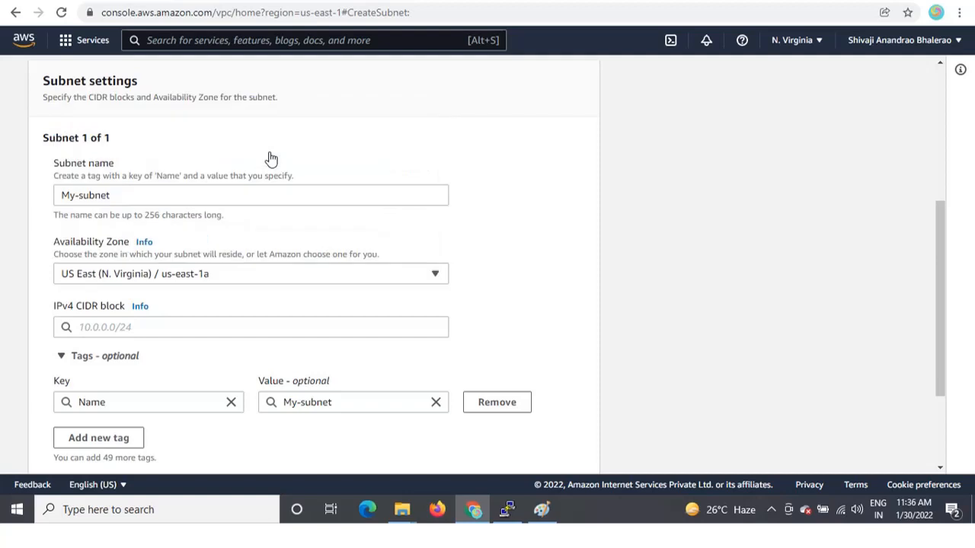
- Set the subnet's IPv4 CIDR block to 10.0.0.0/25 and create the subnet
left_click(107, 326)
left_click(539, 335)
left_click(143, 325)
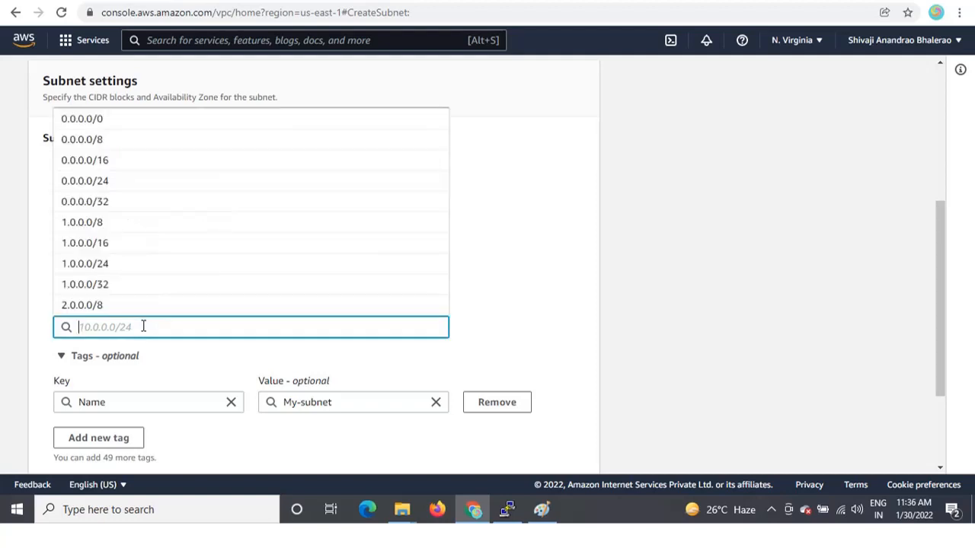
type("10.0")
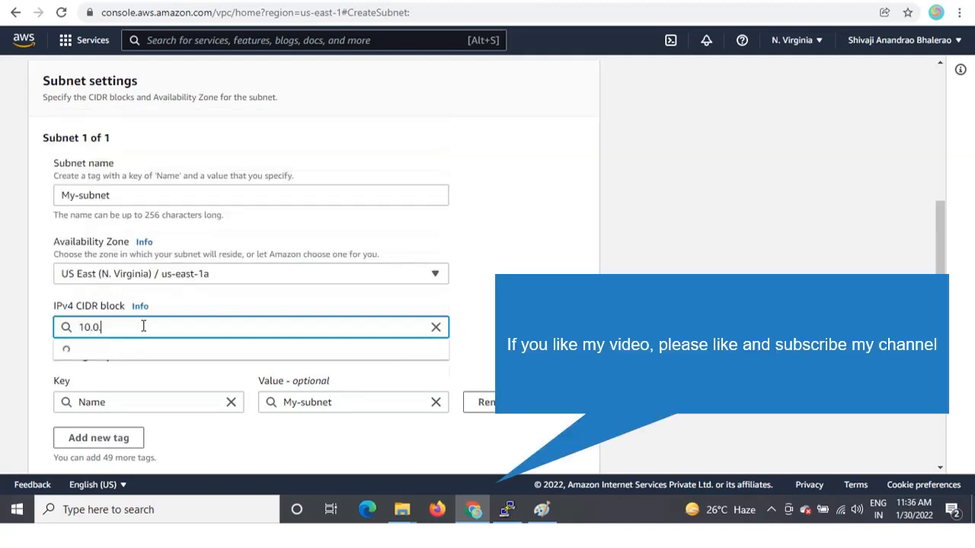
type(".0.0")
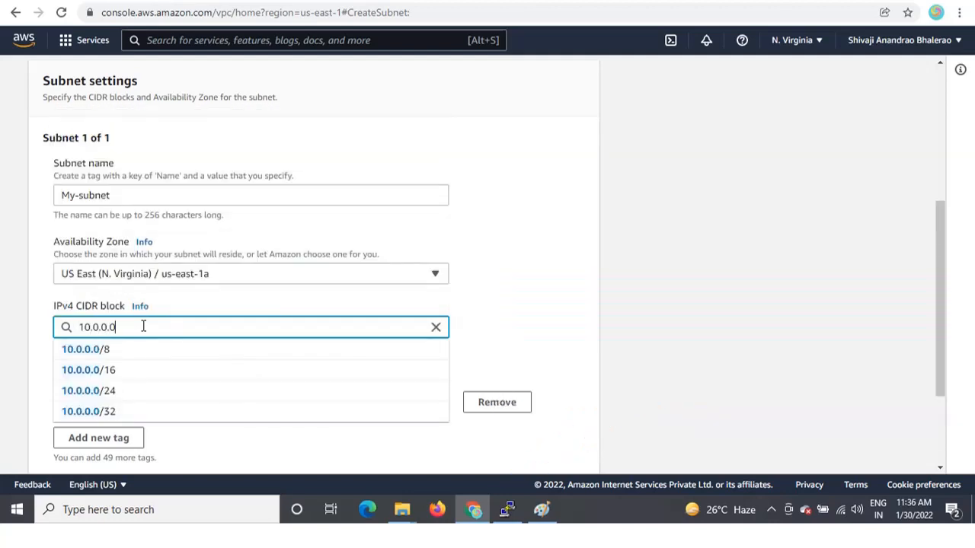
type("/")
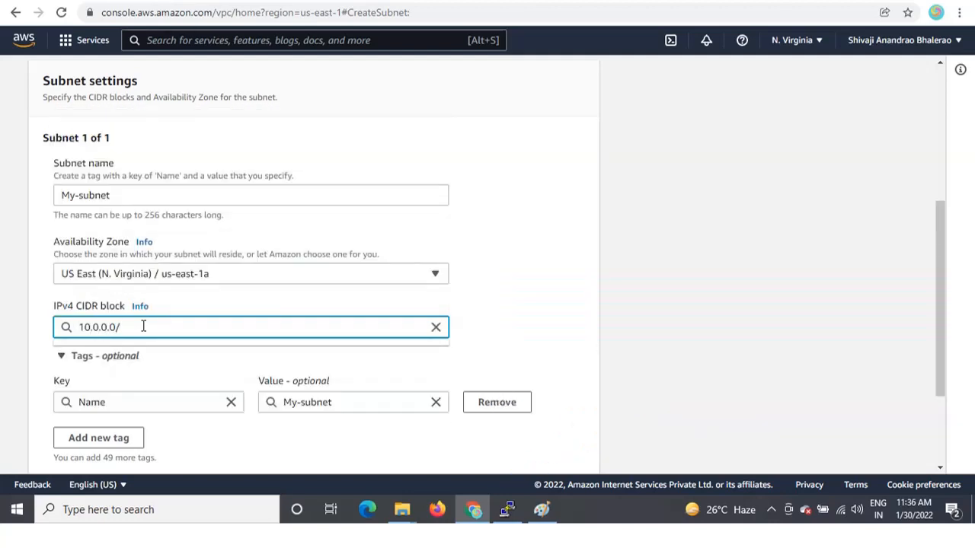
type("24")
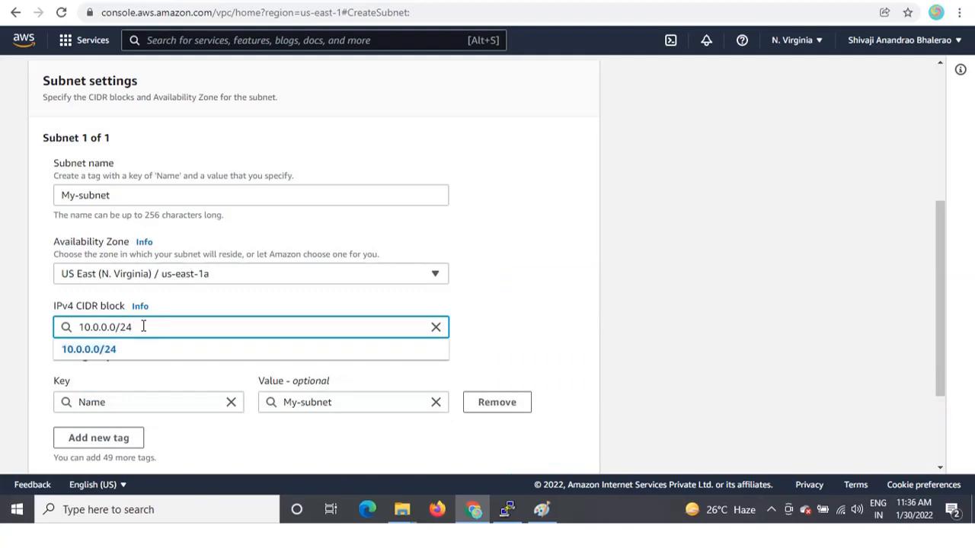
key("BackSpace")
type("5")
left_click(526, 272)
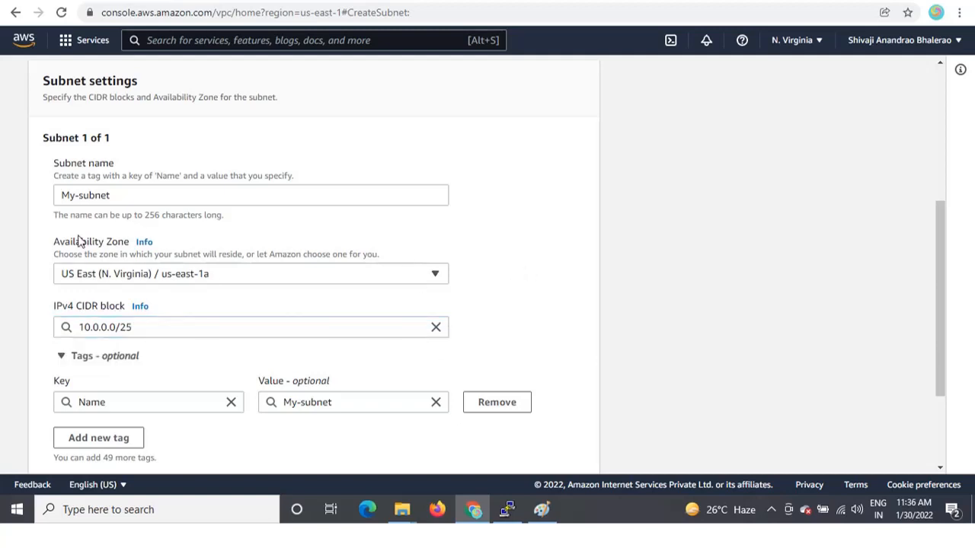
scroll(365, 312, "down", 3)
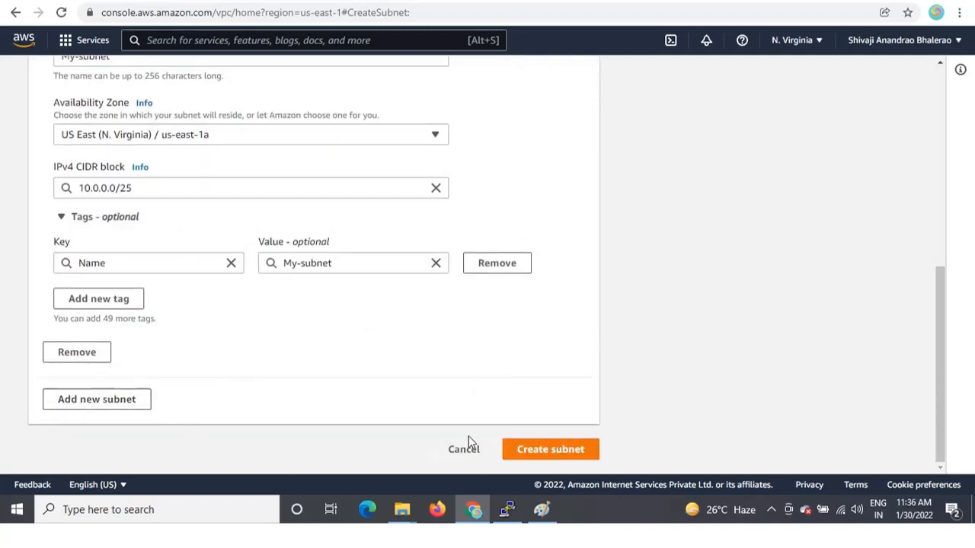
left_click(581, 456)
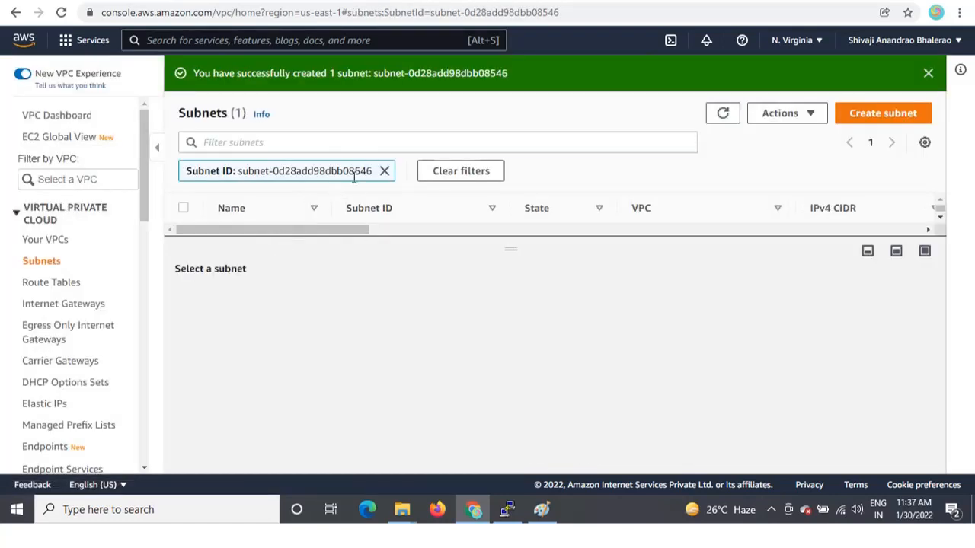
- Clear the subnet ID filter, dismiss the notification and select My-subnet to view its details
left_click(385, 172)
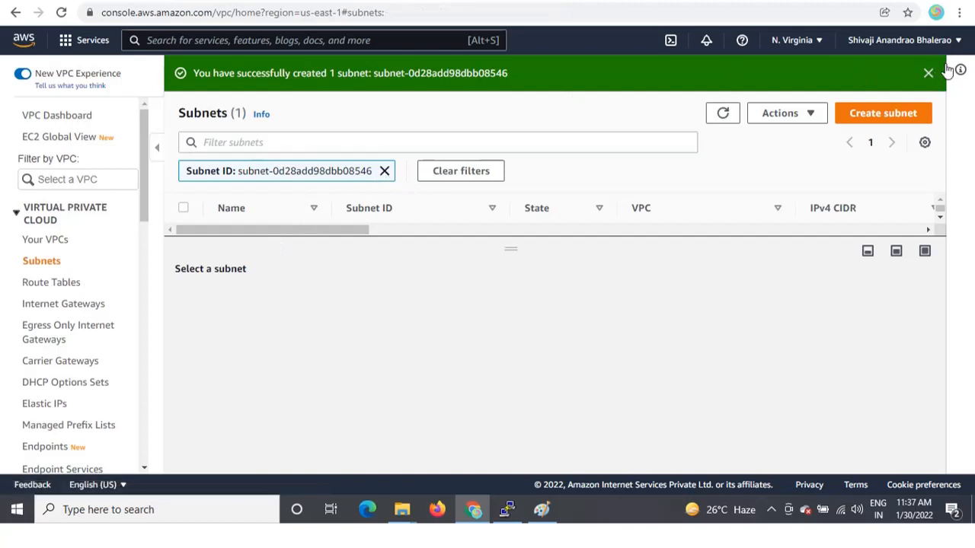
left_click(928, 75)
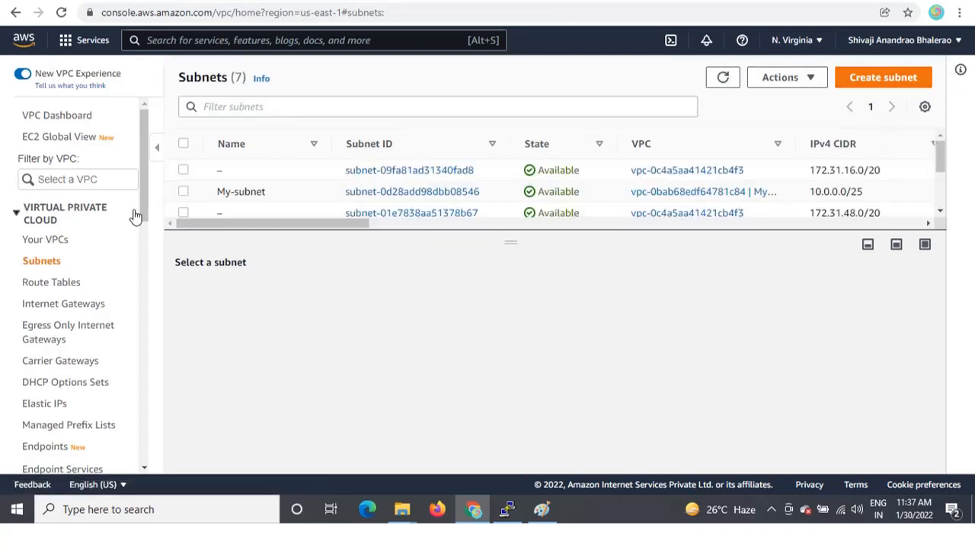
left_click(183, 191)
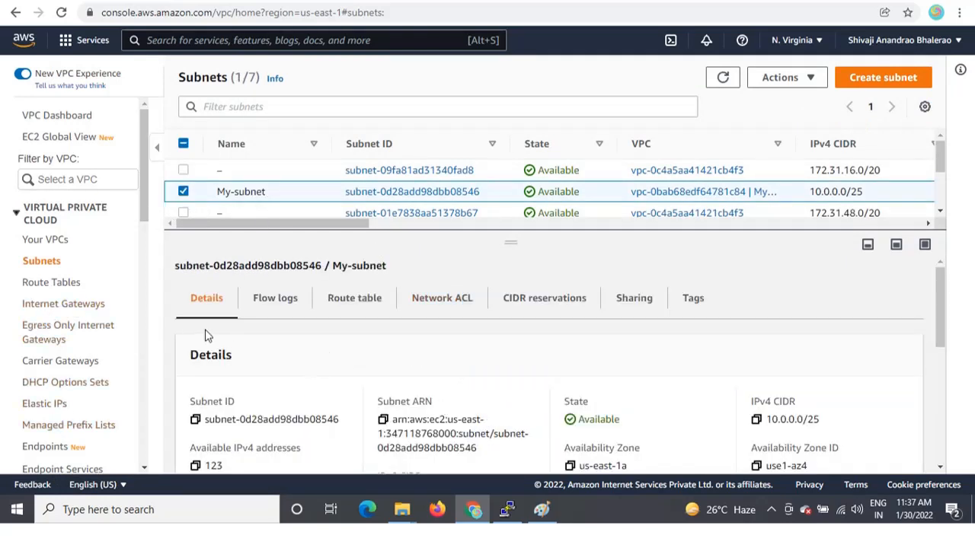
- Start creating a new internet gateway and name it My-IGW
left_click(61, 306)
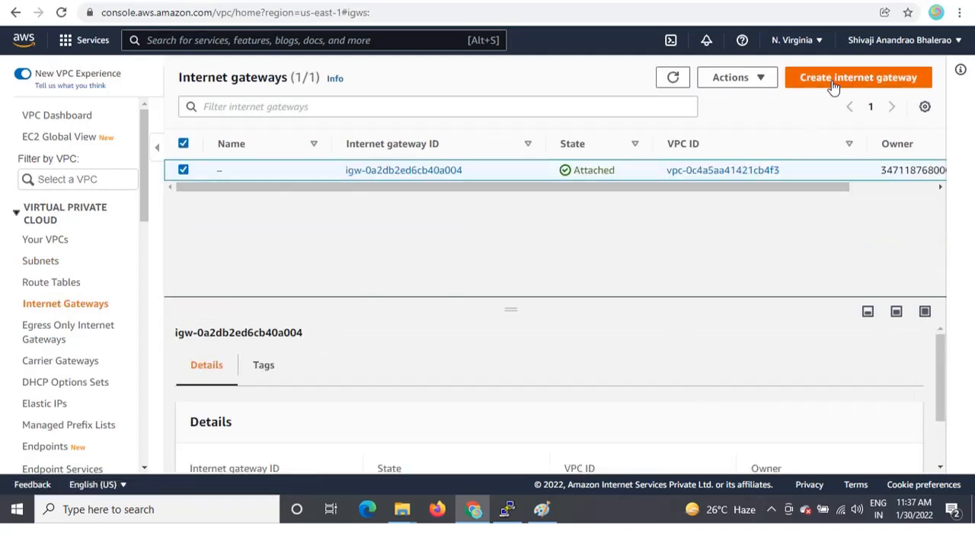
left_click(889, 80)
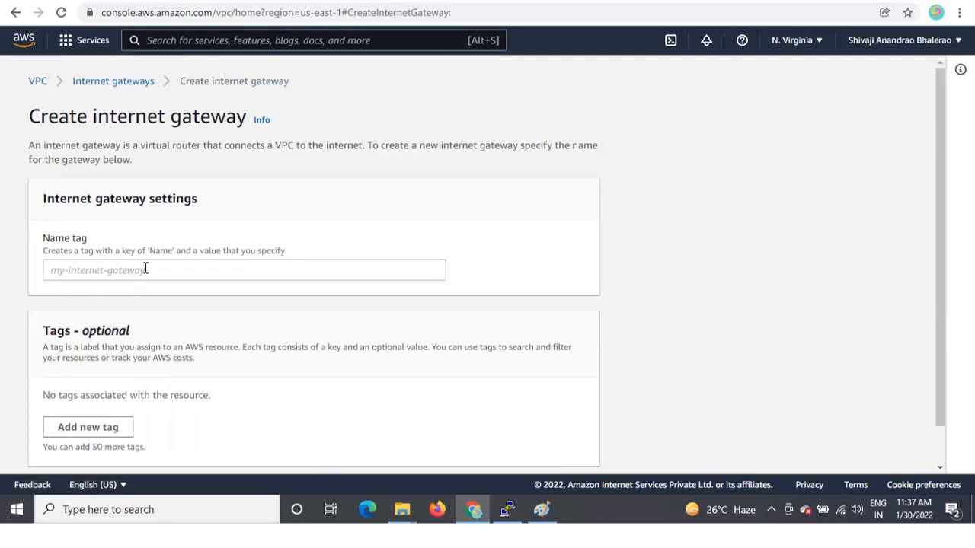
left_click(146, 269)
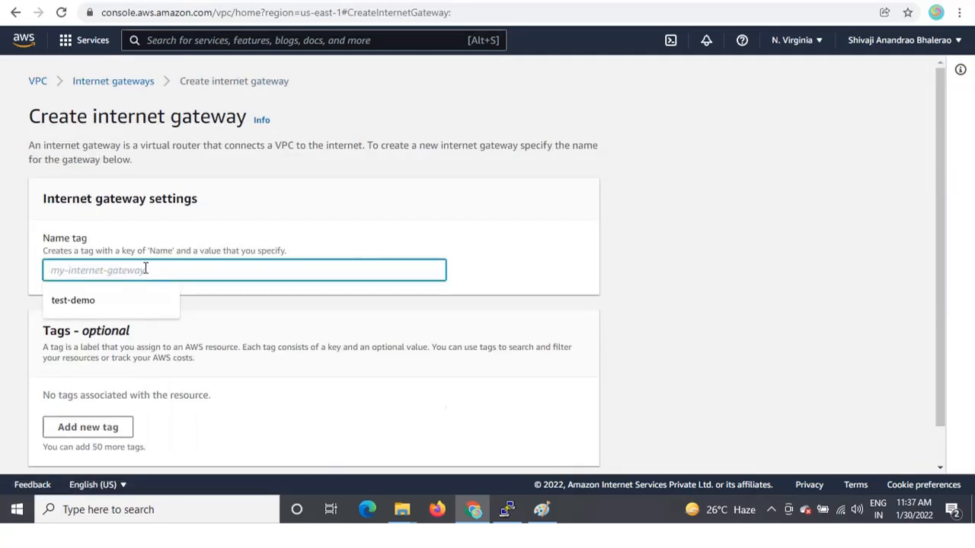
type("My")
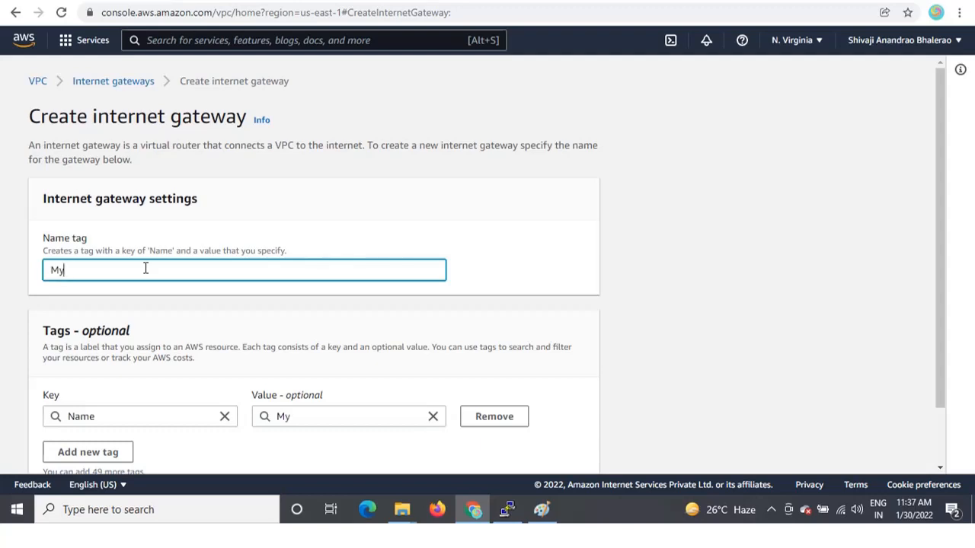
type("-IGW")
scroll(450, 289, "down", 2)
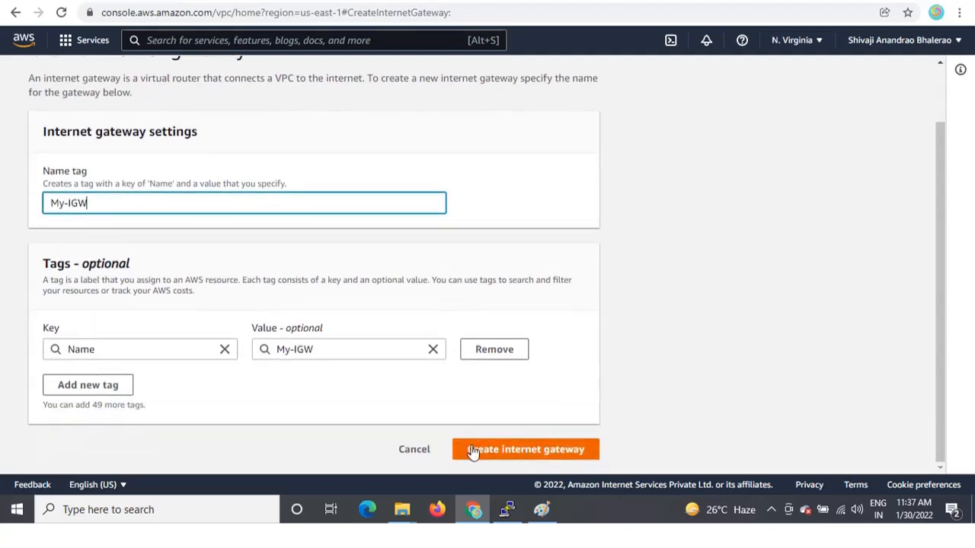
- Create the internet gateway, select only My-IGW in the list of internet gateways and check its state
left_click(518, 455)
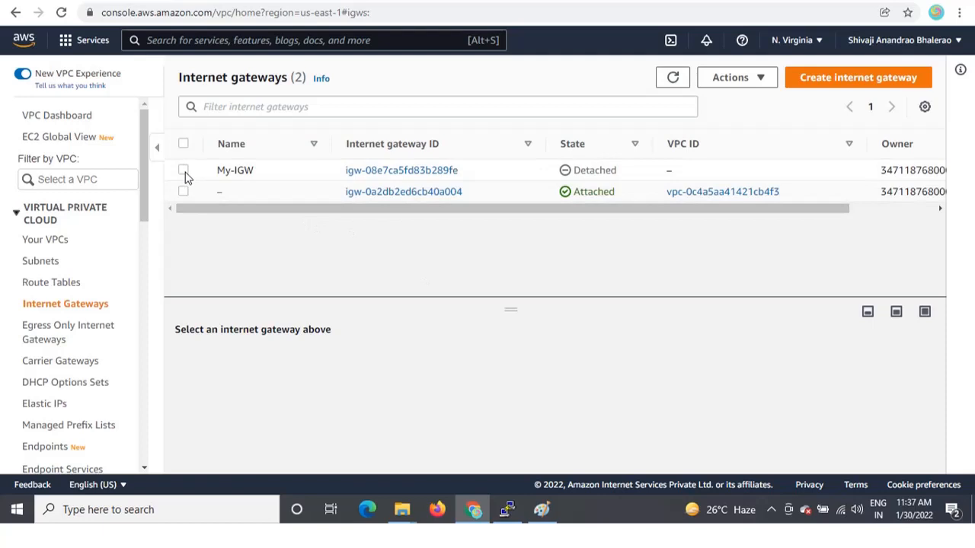
left_click(183, 170)
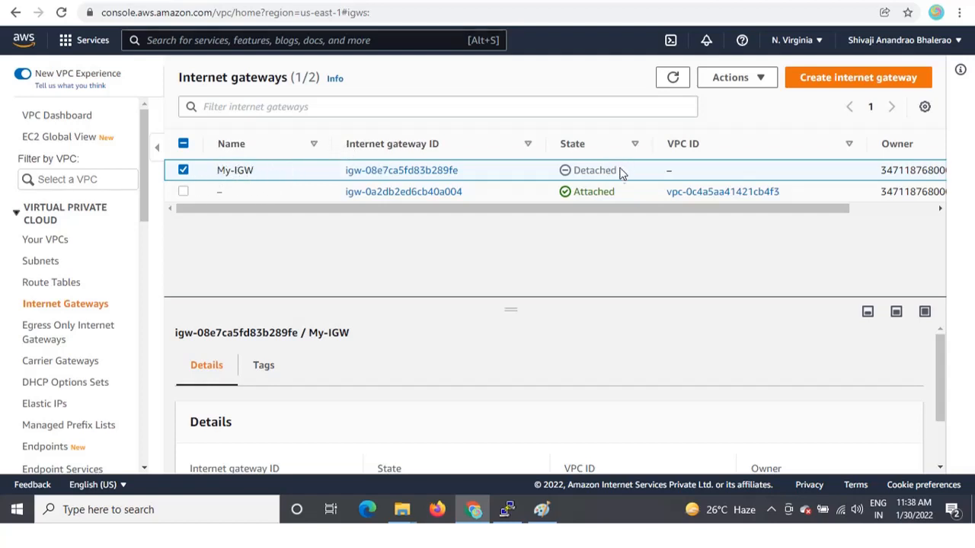
left_click_drag(620, 176, 581, 170)
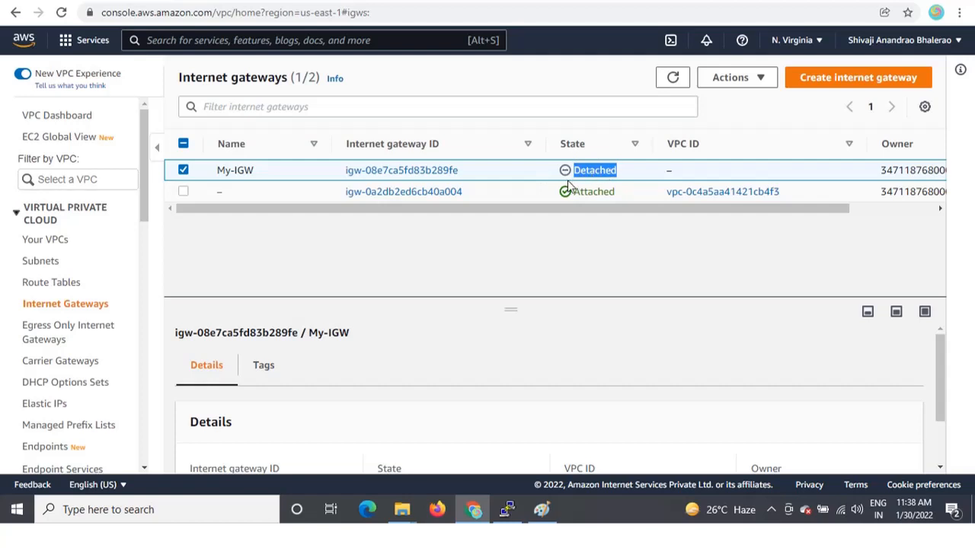
- Create a route table named My-RT in MyVPC and dismiss the notification
left_click(52, 285)
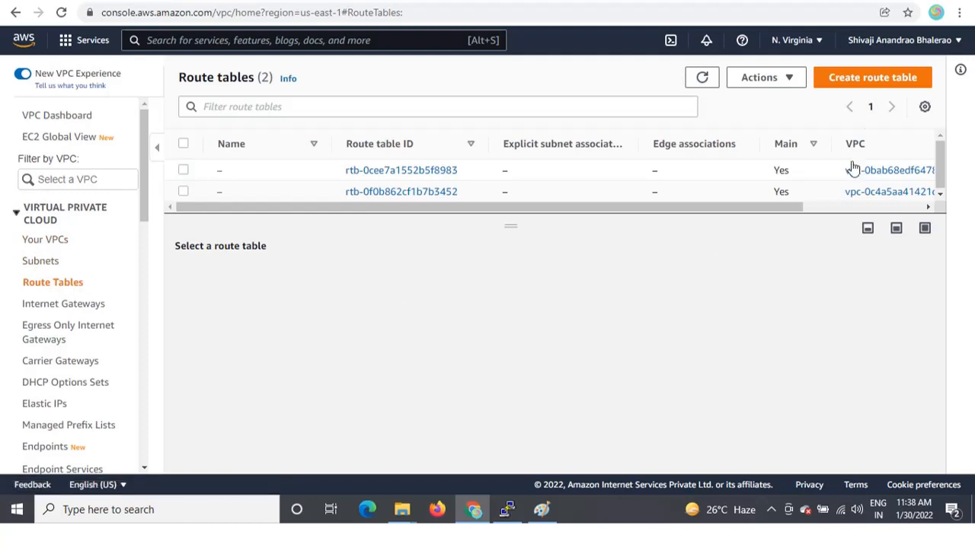
left_click(905, 79)
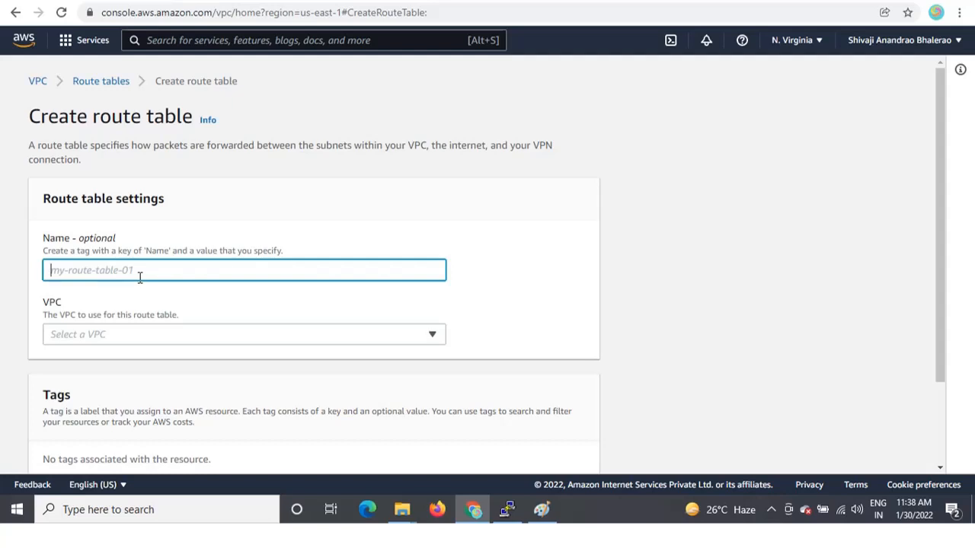
type("My-")
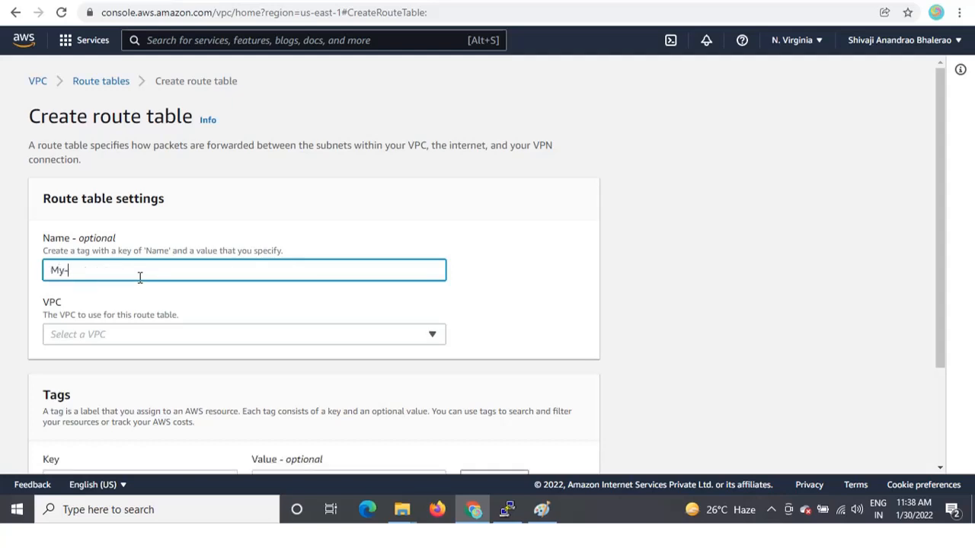
type("RT")
left_click(504, 295)
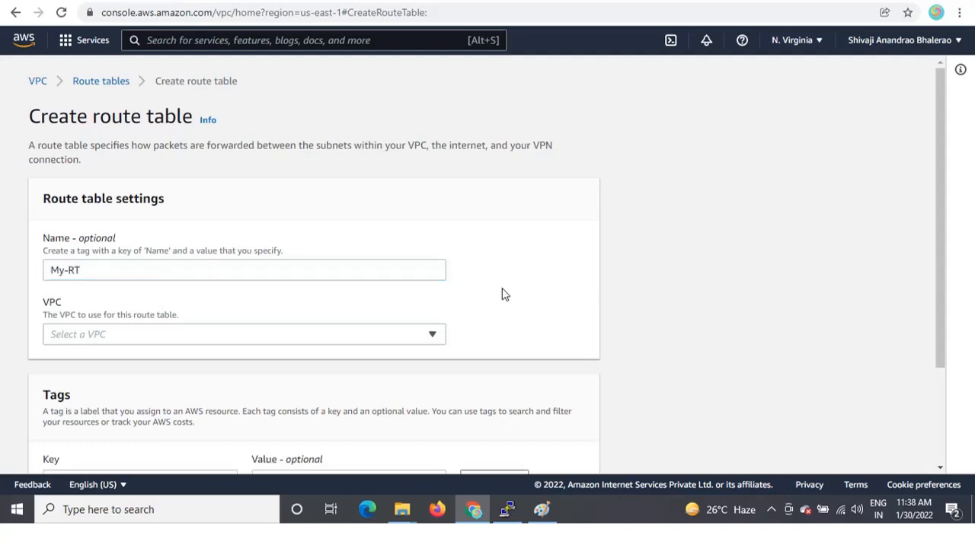
left_click(401, 333)
left_click(192, 379)
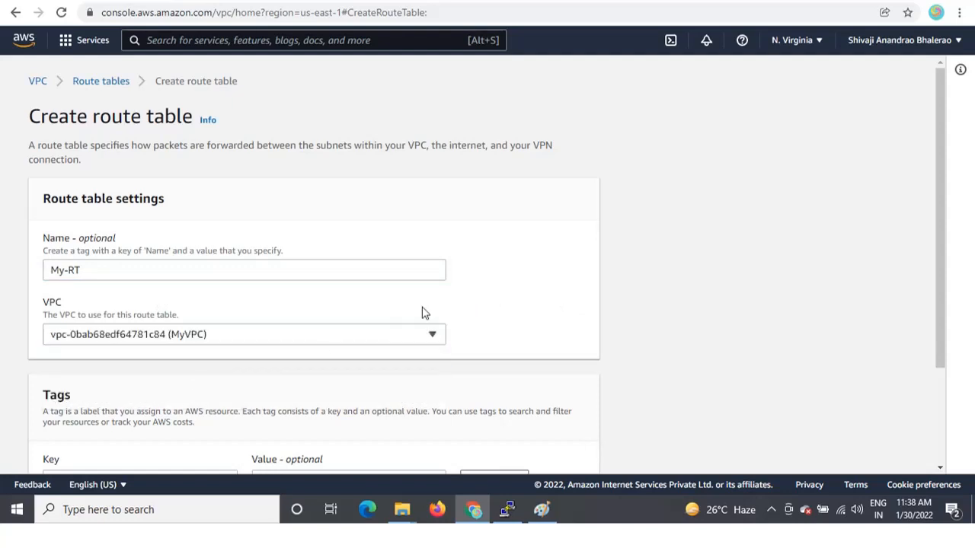
scroll(515, 285, "down", 3)
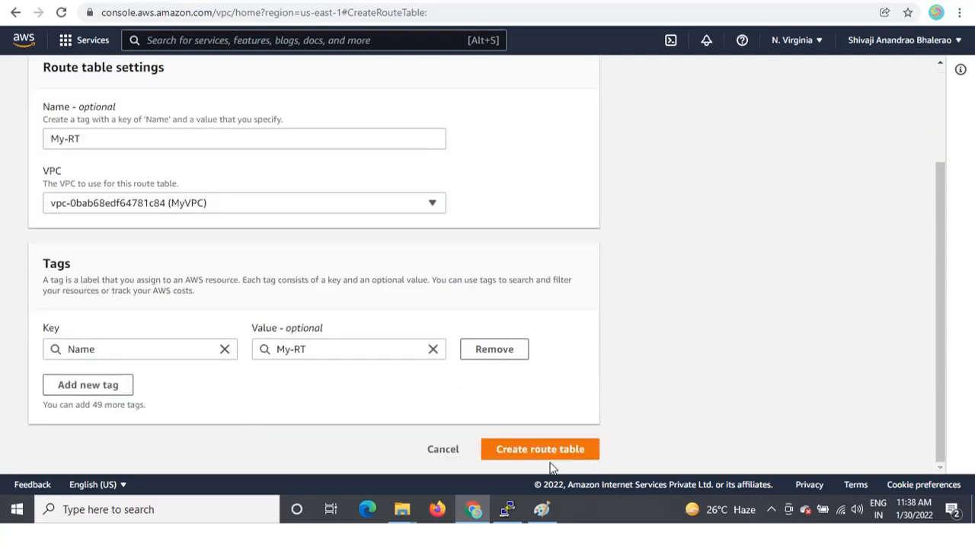
left_click(548, 455)
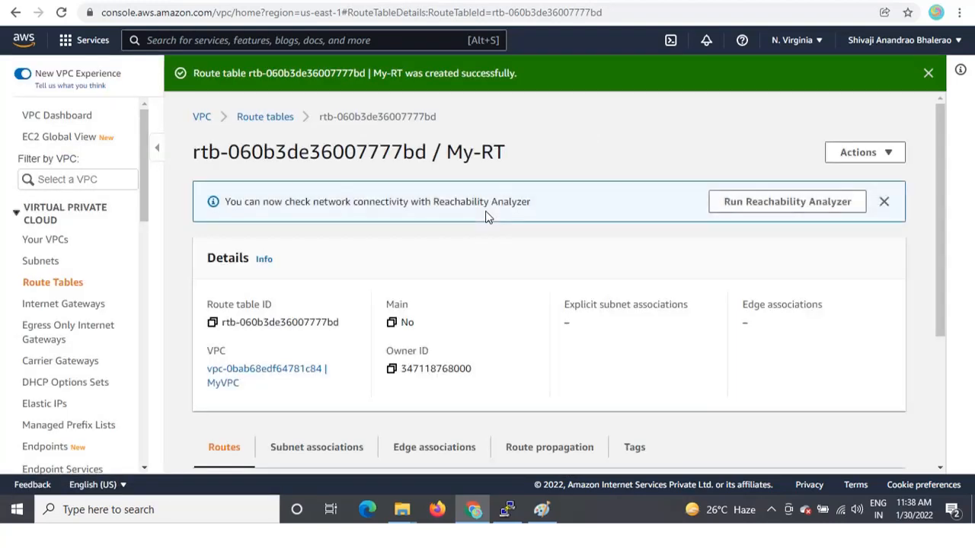
left_click(928, 72)
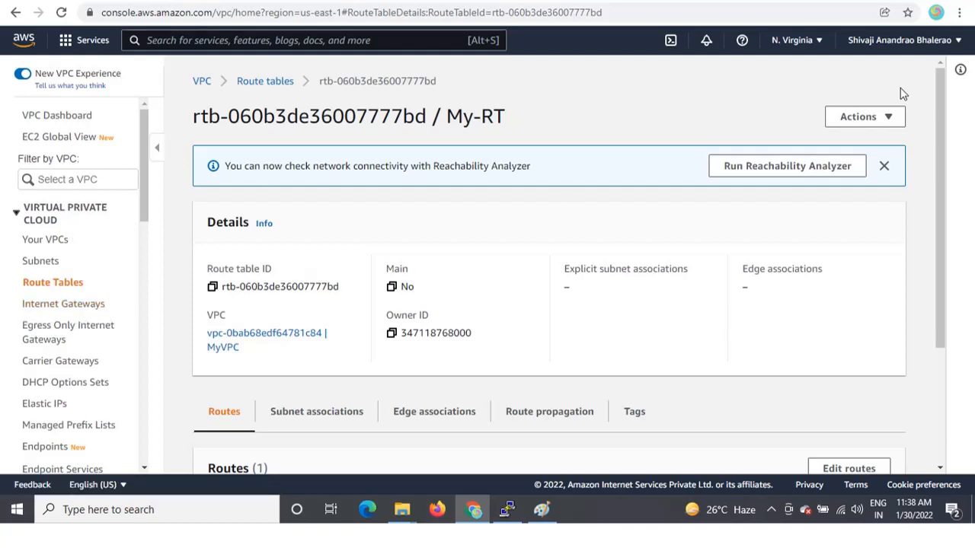
- Associate My-subnet explicitly with the My-RT route table, save the association and dismiss the notification
scroll(609, 190, "down", 3)
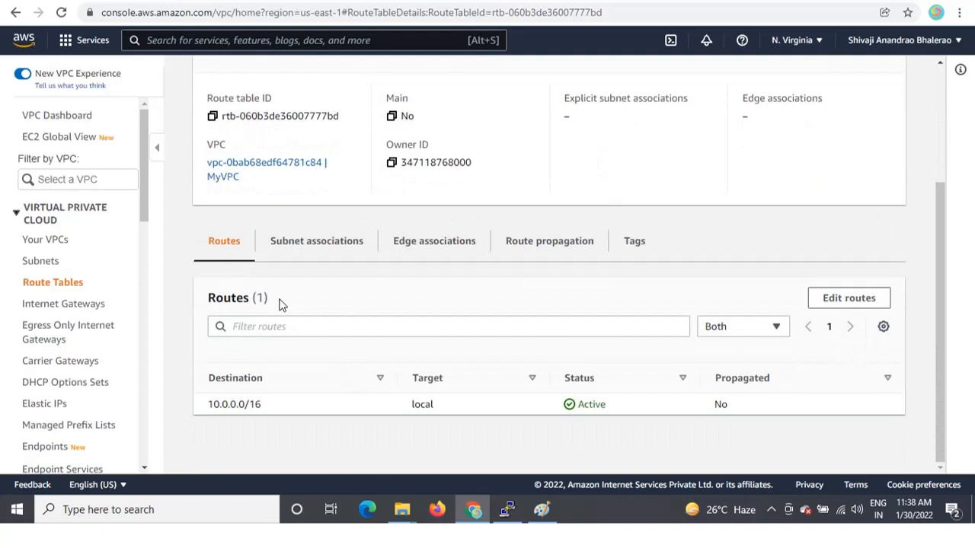
left_click(320, 241)
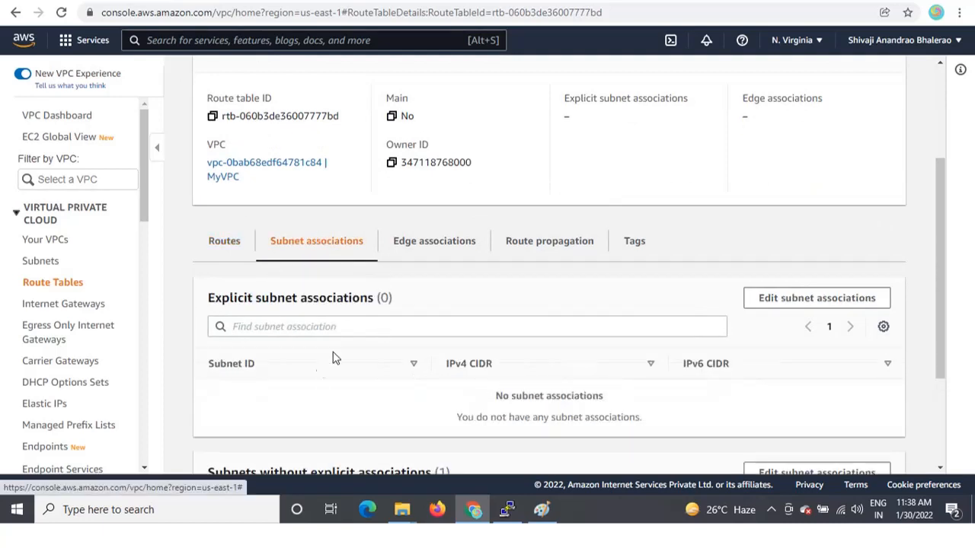
scroll(429, 233, "down", 2)
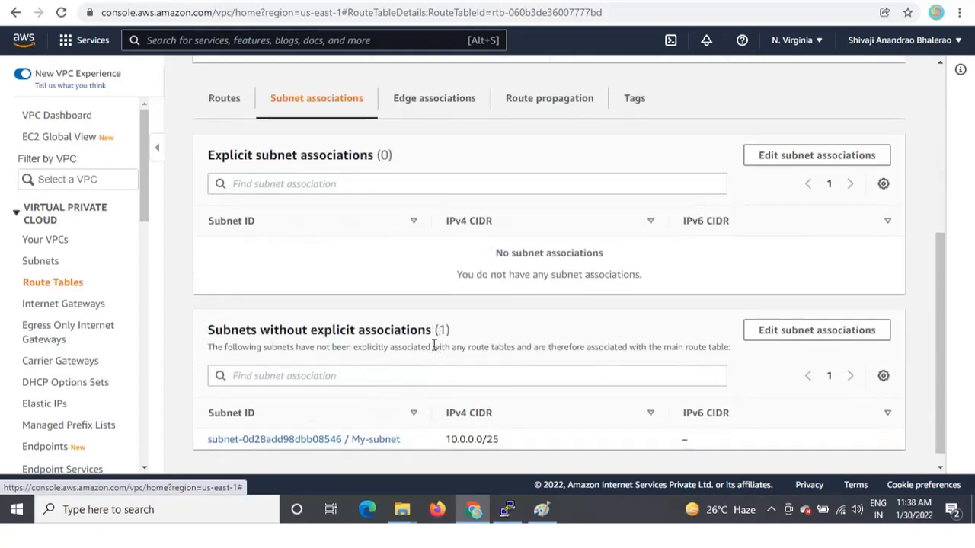
scroll(275, 255, "up", 1)
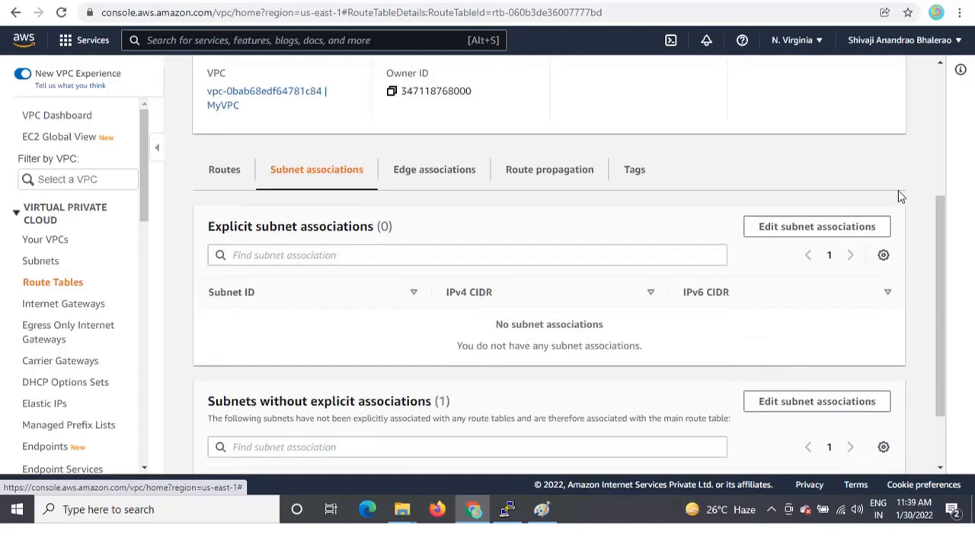
left_click(812, 229)
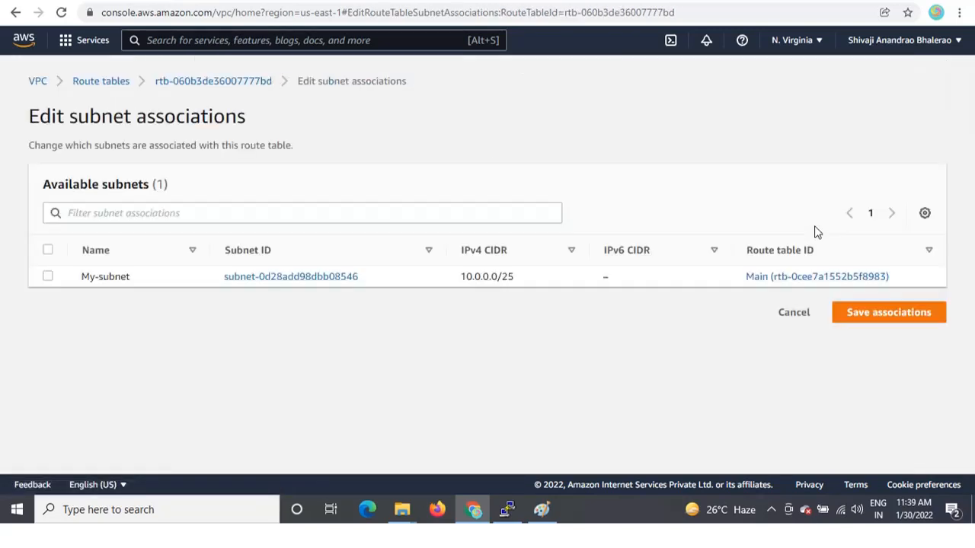
left_click(47, 278)
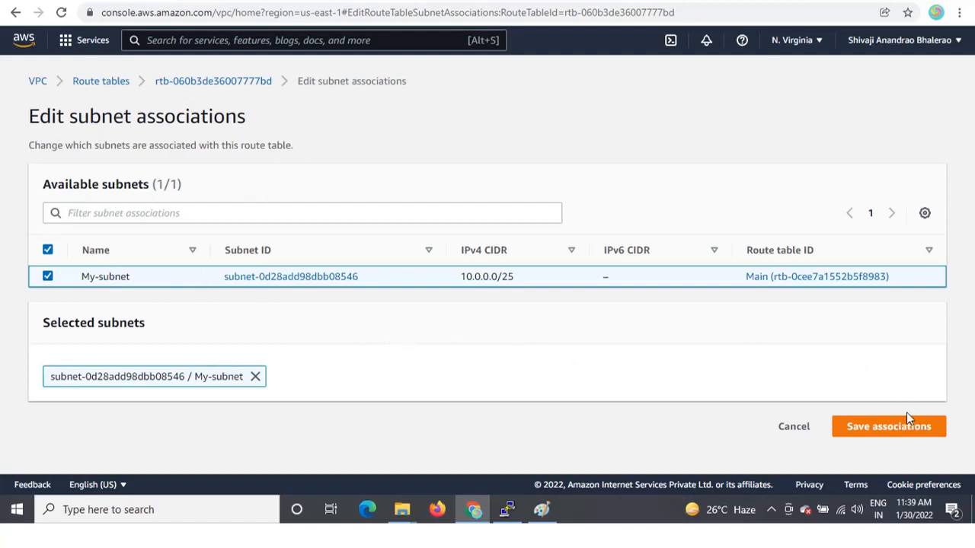
left_click(928, 429)
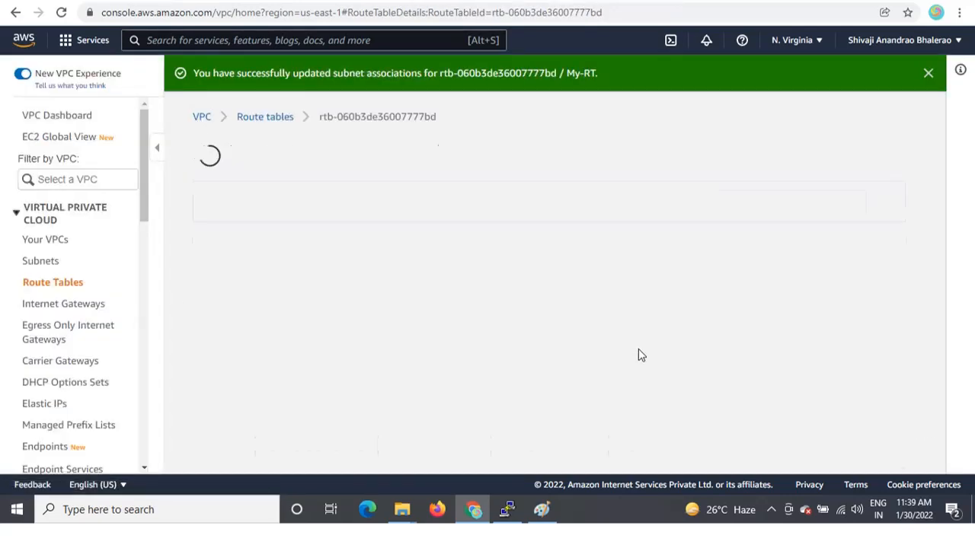
left_click(928, 73)
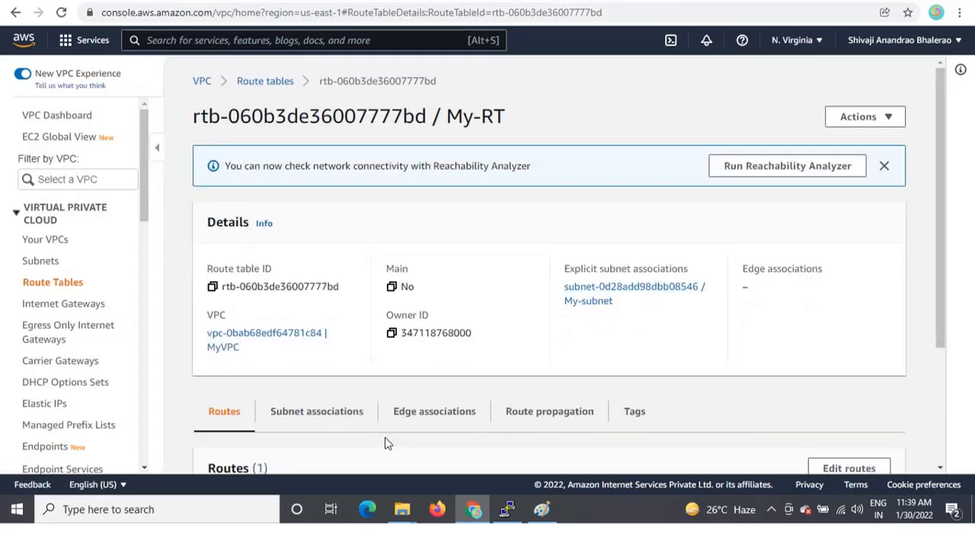
- Start editing the routes of My-RT and add a route with destination 0.0.0.0/0
scroll(525, 335, "down", 2)
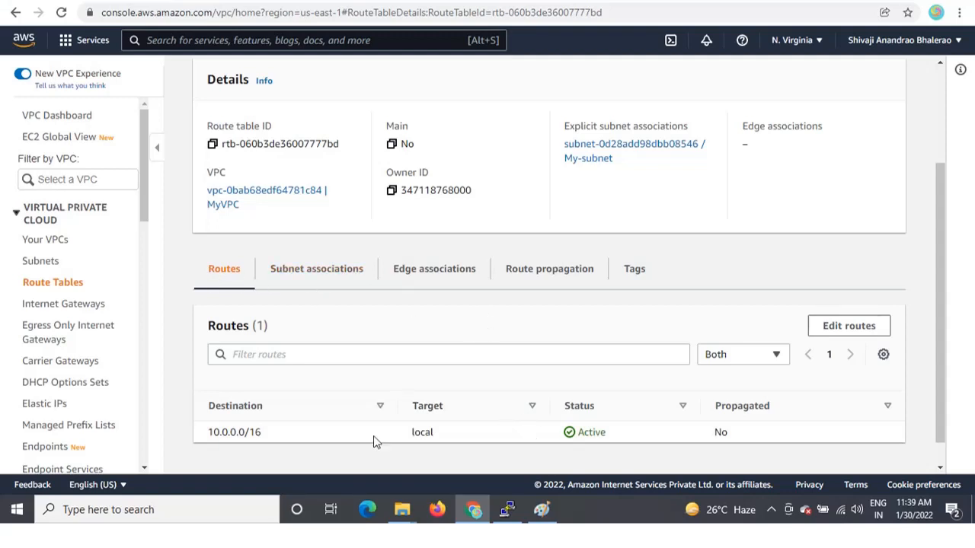
left_click(841, 329)
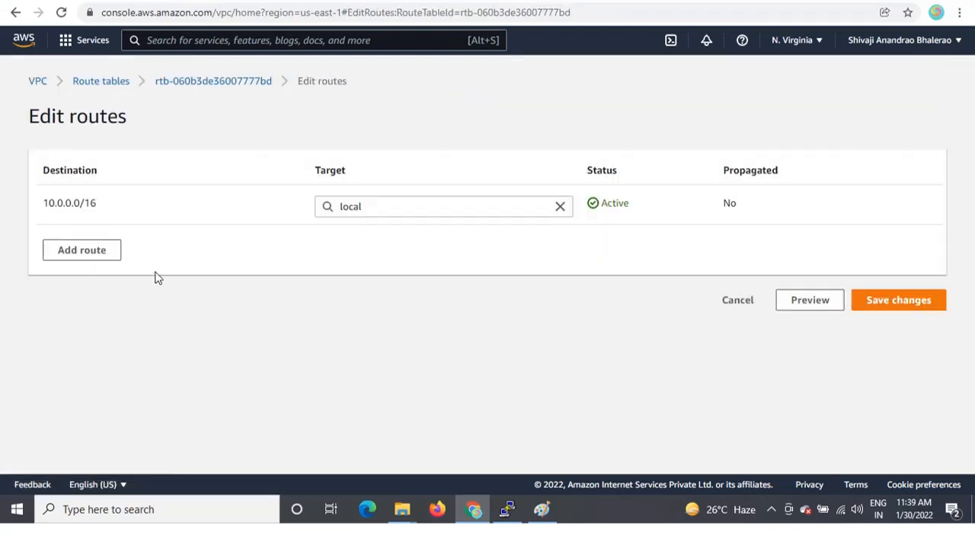
left_click(49, 255)
left_click(168, 244)
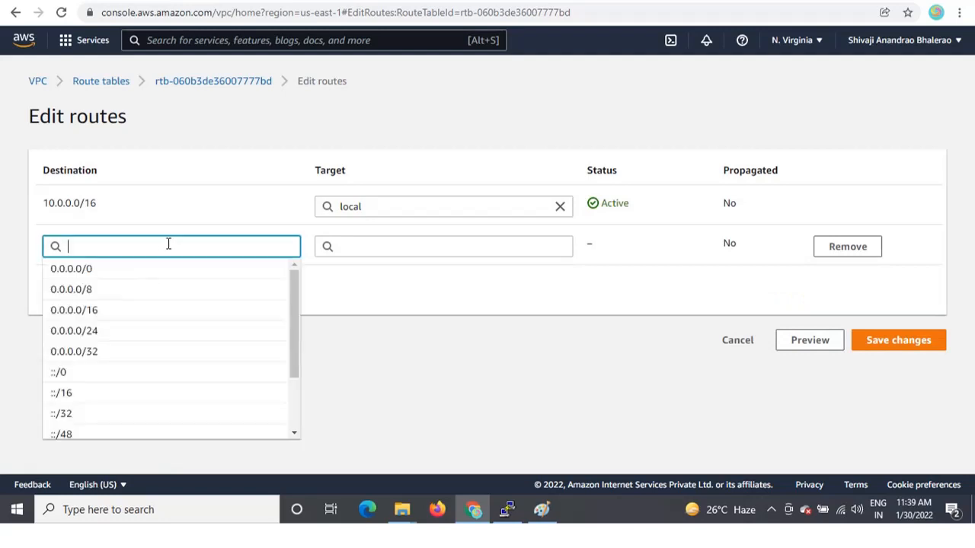
type("0.0.0.")
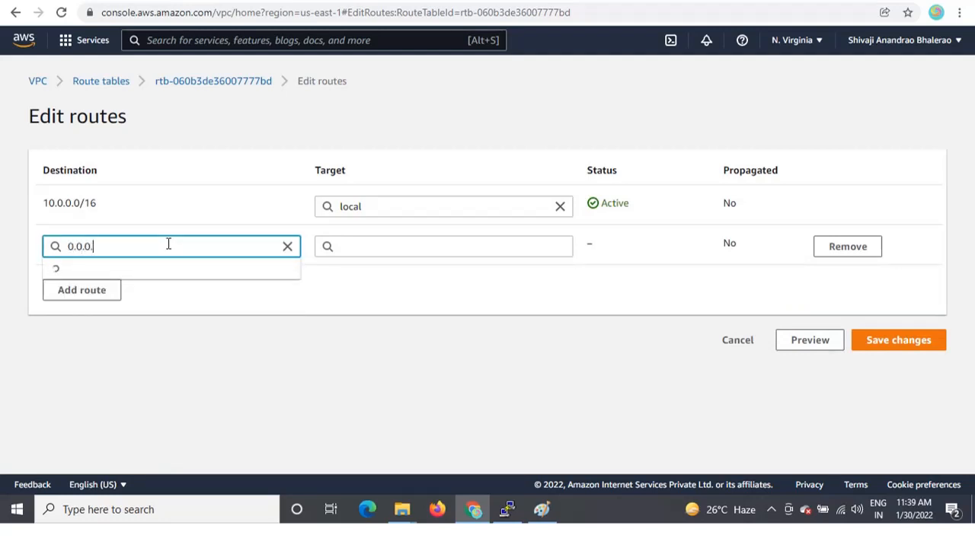
type("0")
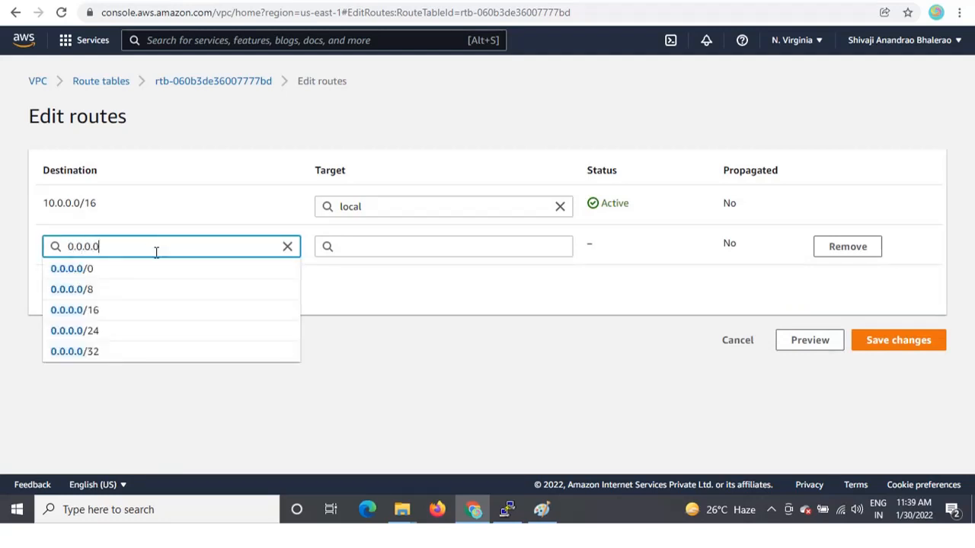
left_click(84, 270)
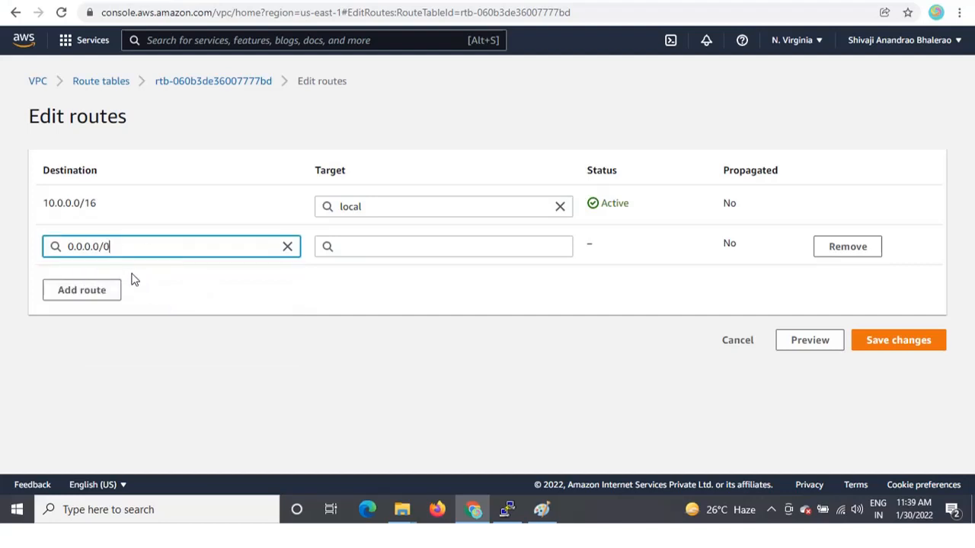
- Try an internet gateway as the 0.0.0.0/0 route's target, clear that target and open the VPC dashboard in a separate tab
left_click(372, 247)
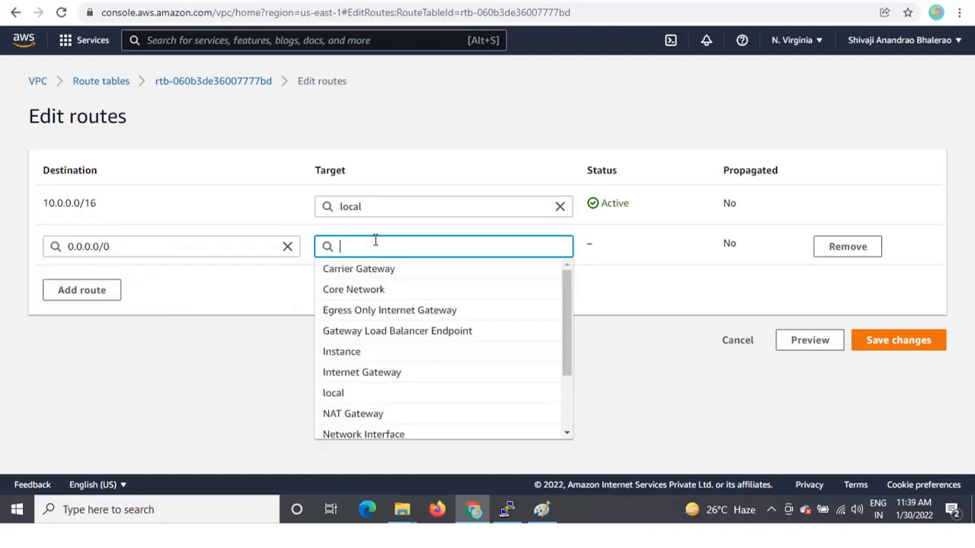
left_click(397, 373)
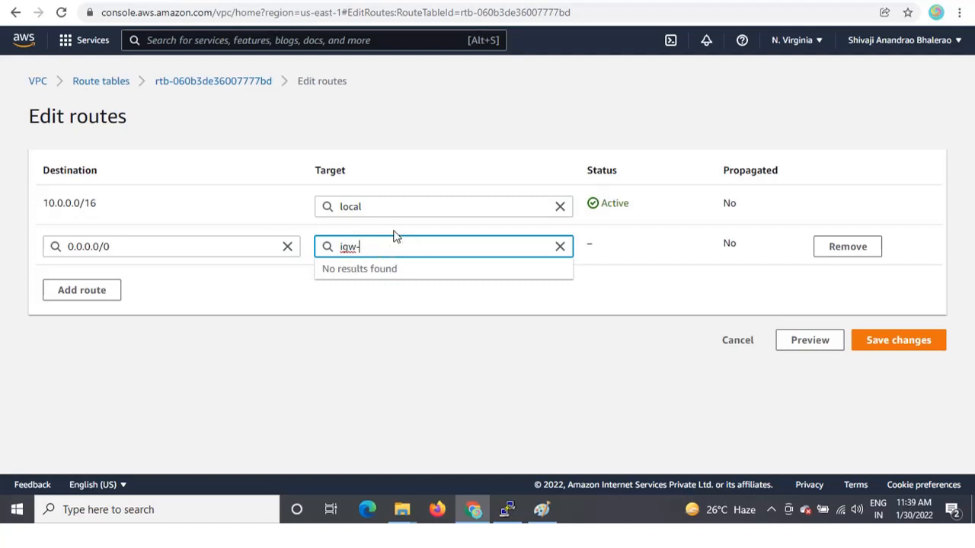
left_click(40, 88)
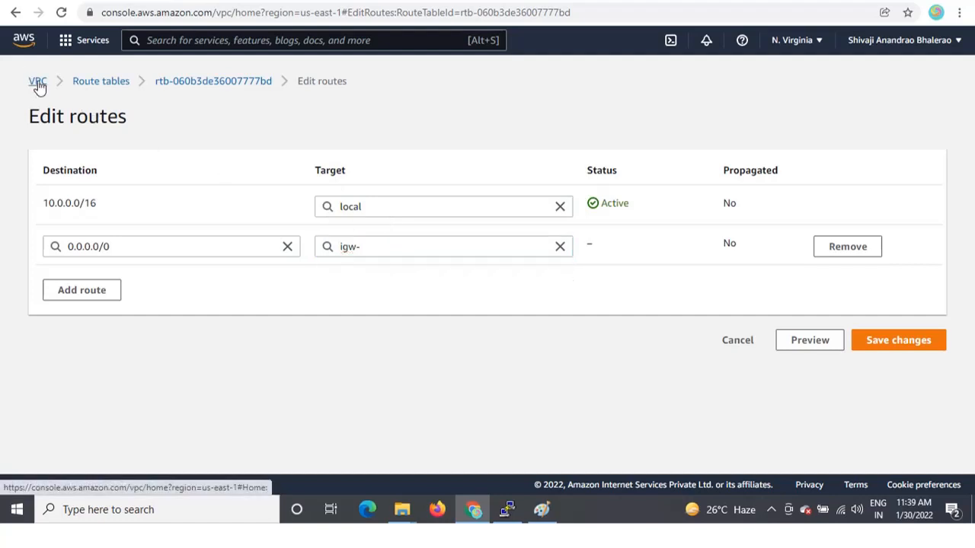
left_click(381, 251)
key("BackSpace")
key("BackSpace")
key("BackSpace")
key("BackSpace")
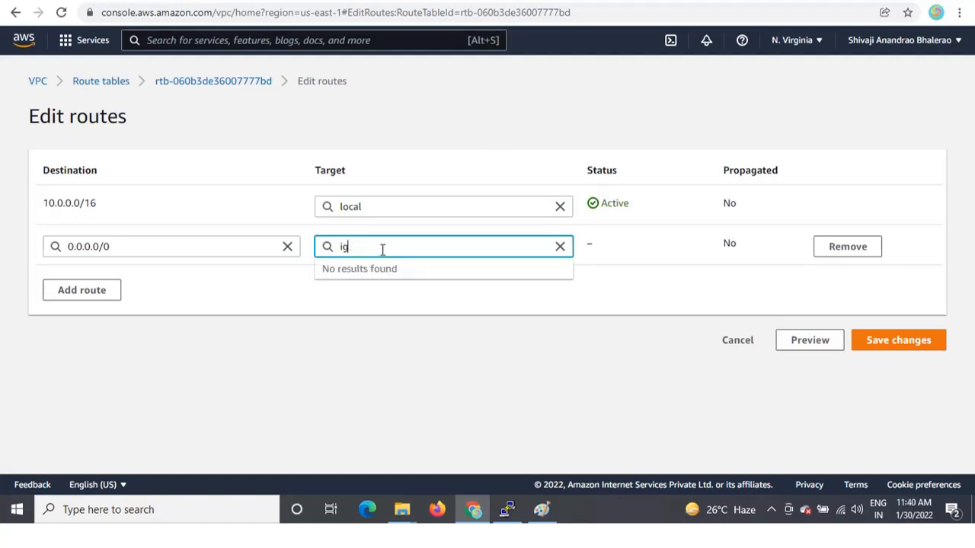
left_click(639, 297)
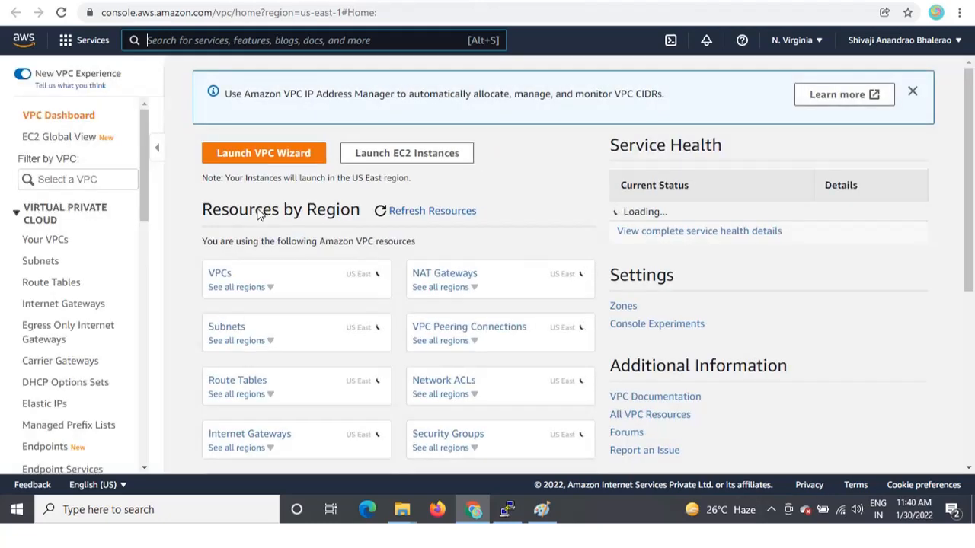
- Select My-IGW in the list of internet gateways, attach it to MyVPC and dismiss the notification
left_click(66, 305)
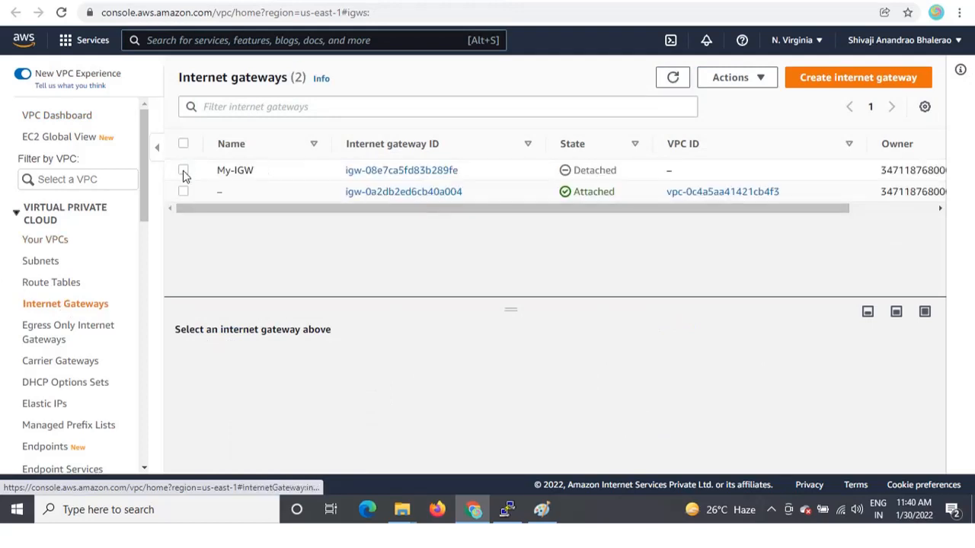
left_click(183, 171)
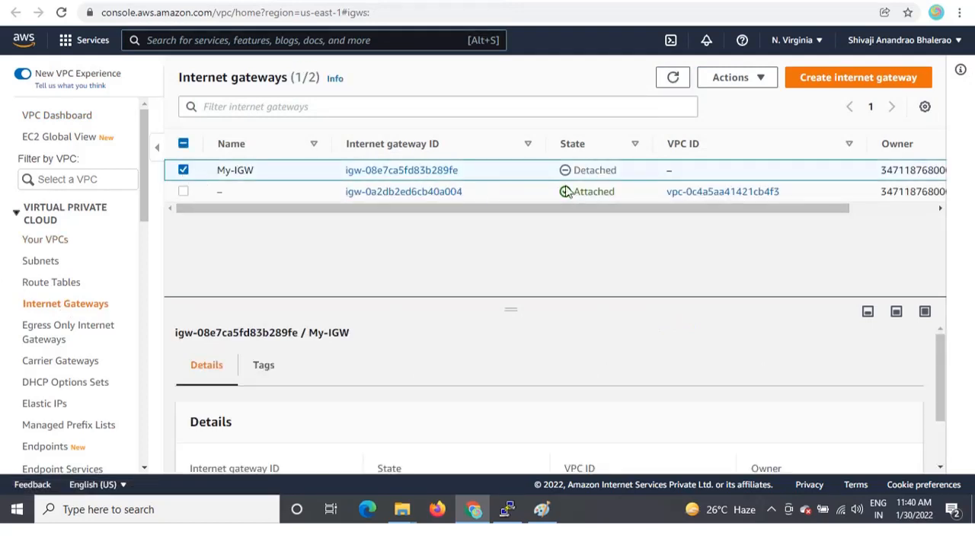
left_click_drag(617, 170, 574, 170)
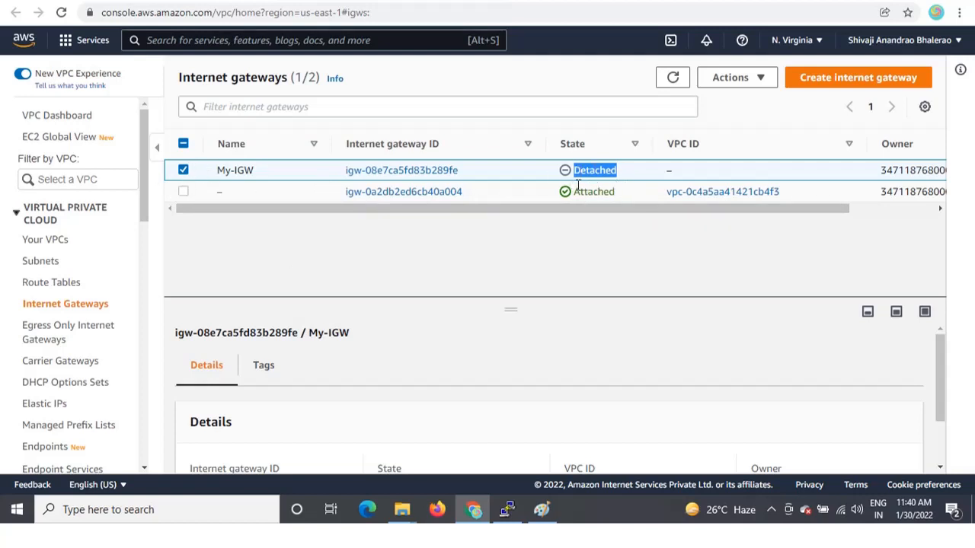
left_click(758, 79)
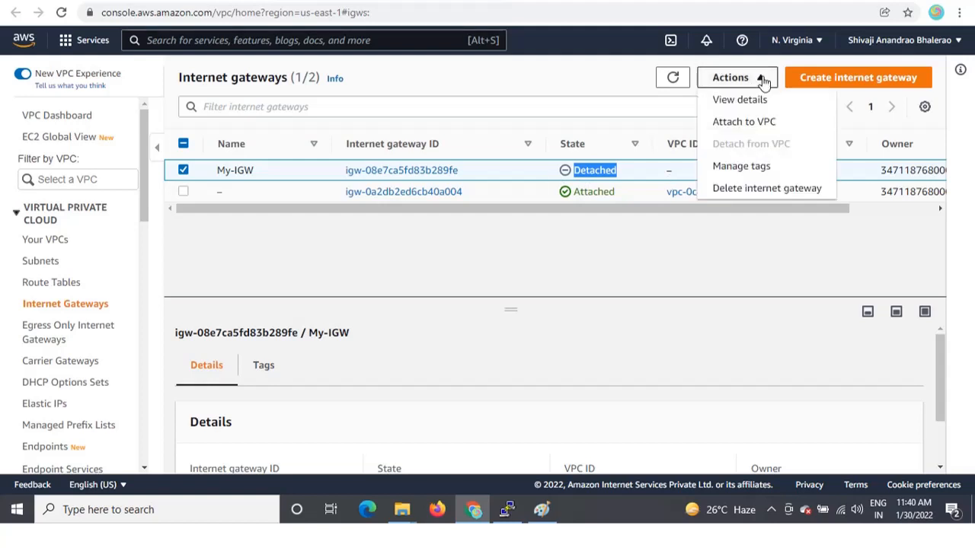
left_click(767, 127)
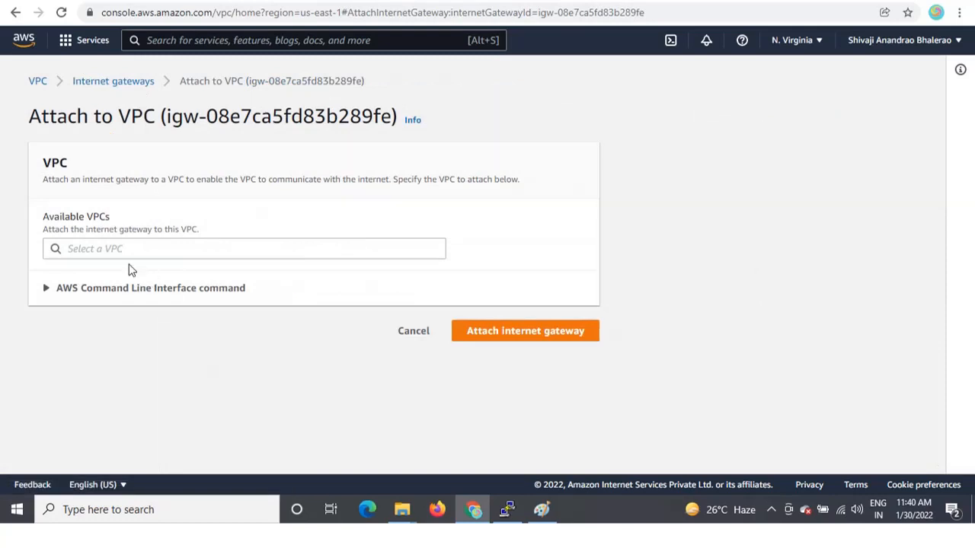
left_click(131, 249)
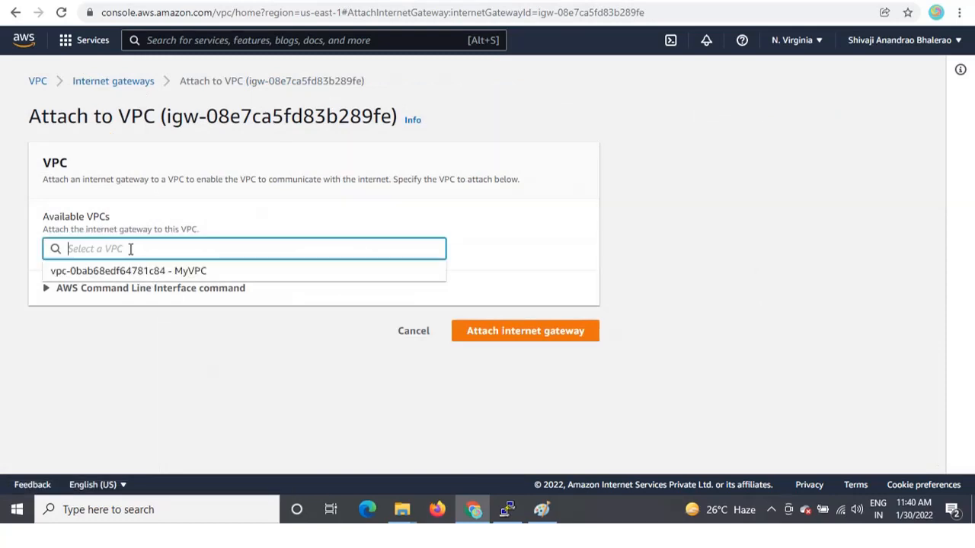
left_click(204, 279)
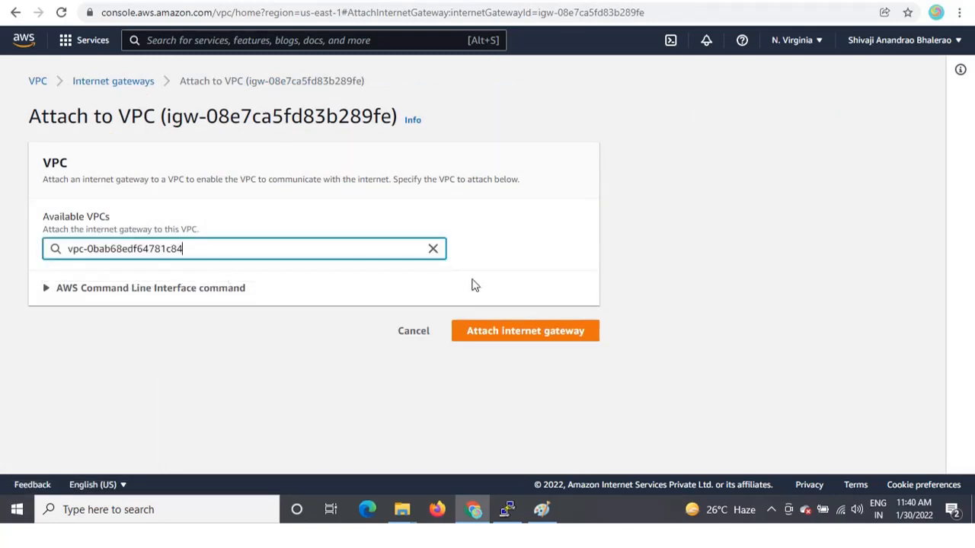
left_click(548, 335)
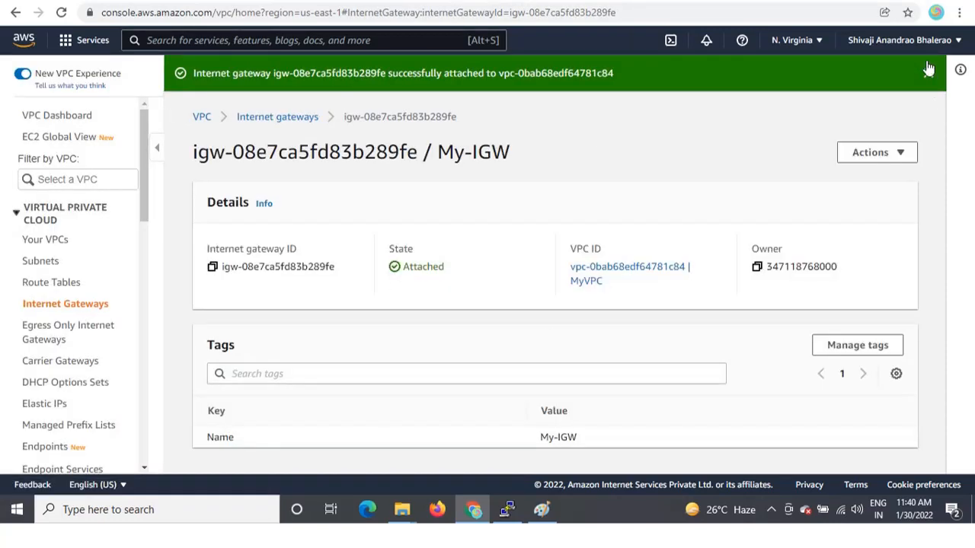
left_click(928, 74)
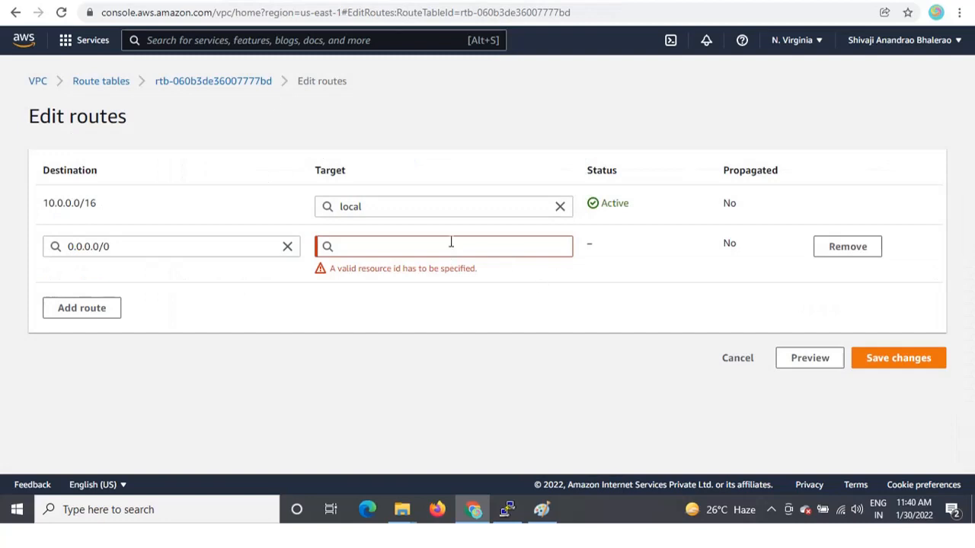
- Set the target of the 0.0.0.0/0 route to the internet gateway My-IGW, save the routes and dismiss the notification
left_click(450, 243)
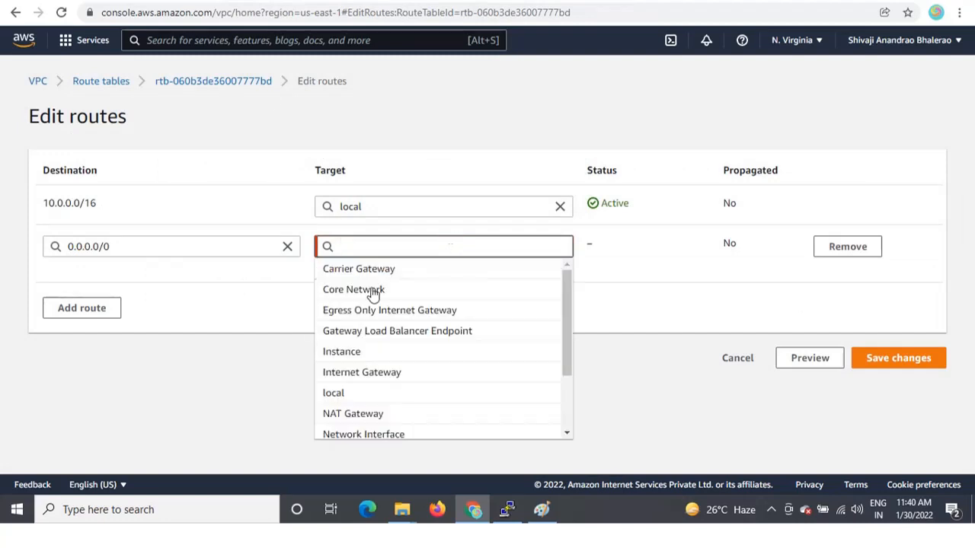
left_click(390, 372)
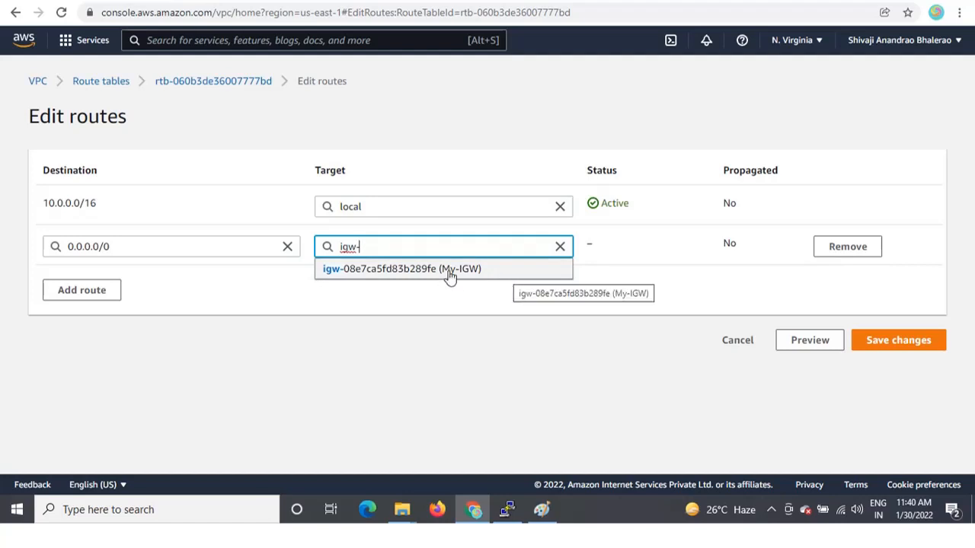
left_click(427, 274)
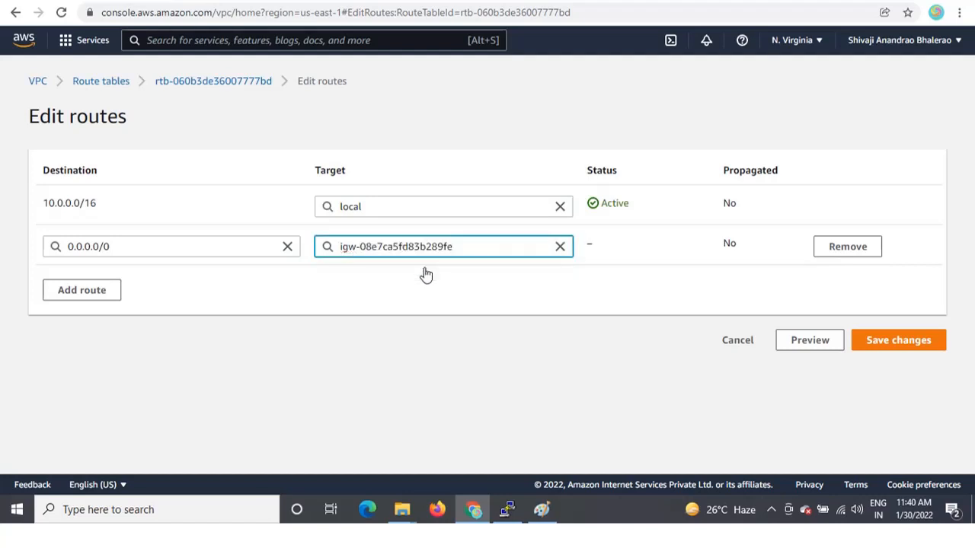
left_click(898, 344)
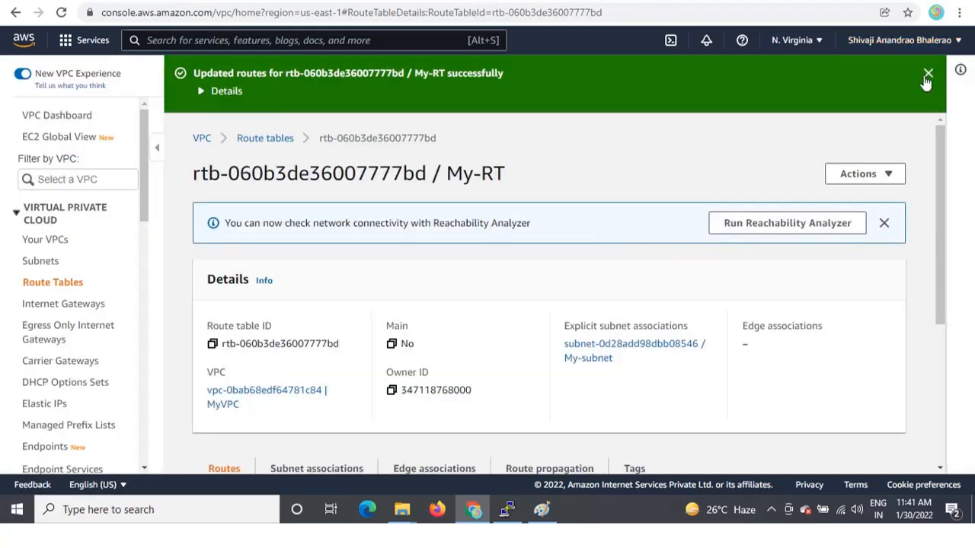
left_click(927, 74)
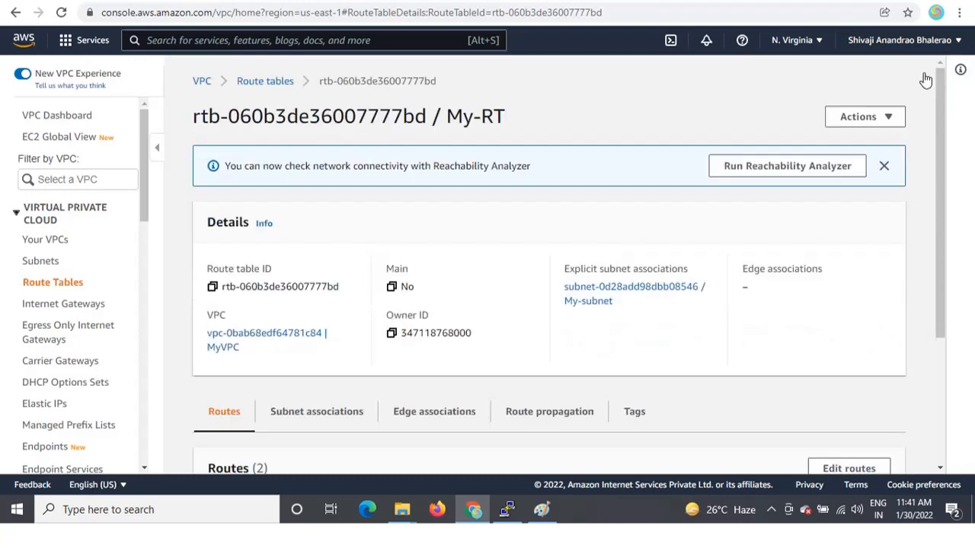
- Start launching an EC2 instance from the Amazon Linux 2 AMI (HVM), Kernel 5.10, and accept the t2.micro type
left_click(46, 262)
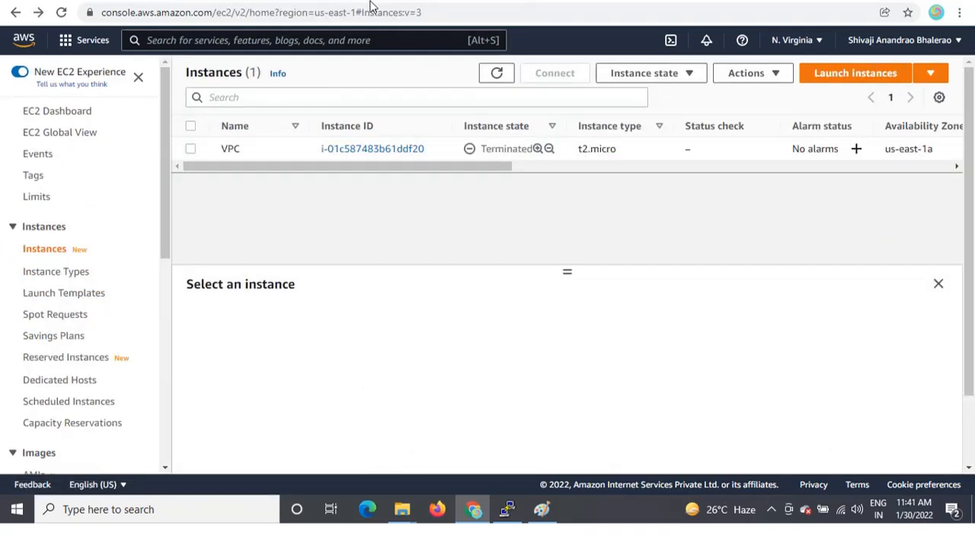
left_click(183, 45)
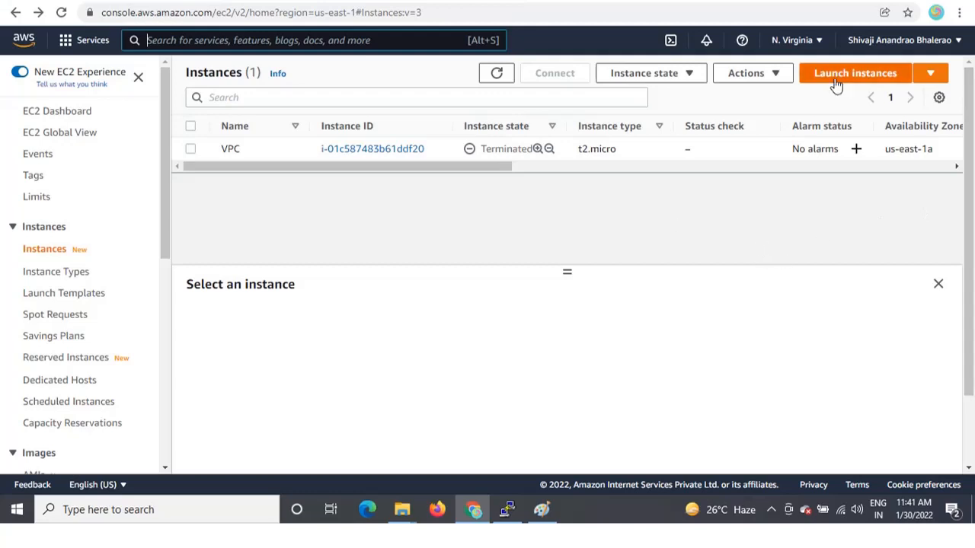
left_click(863, 77)
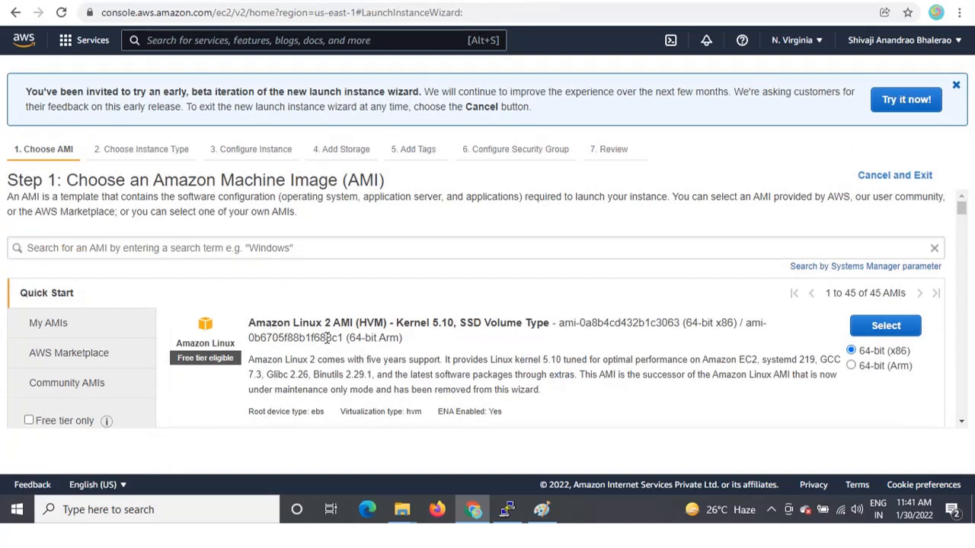
left_click(902, 332)
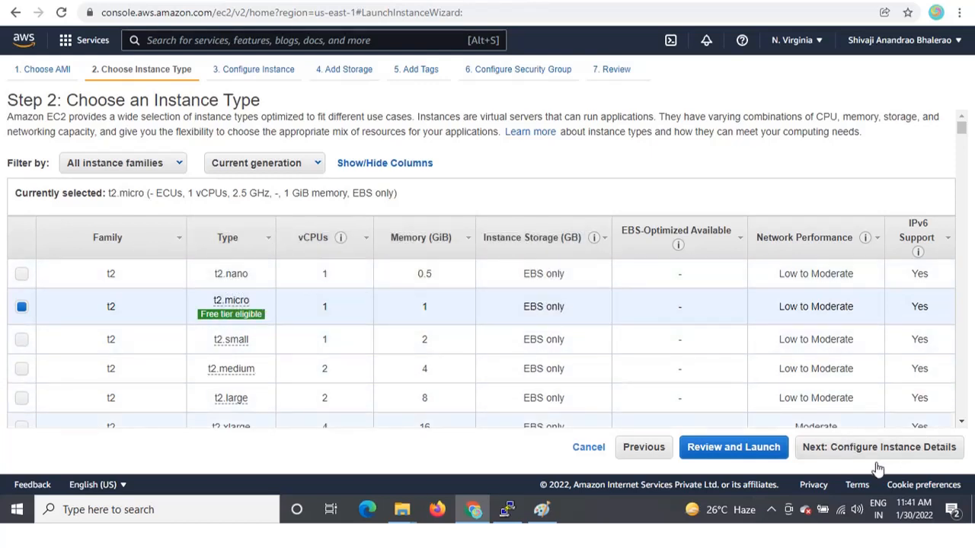
left_click(918, 450)
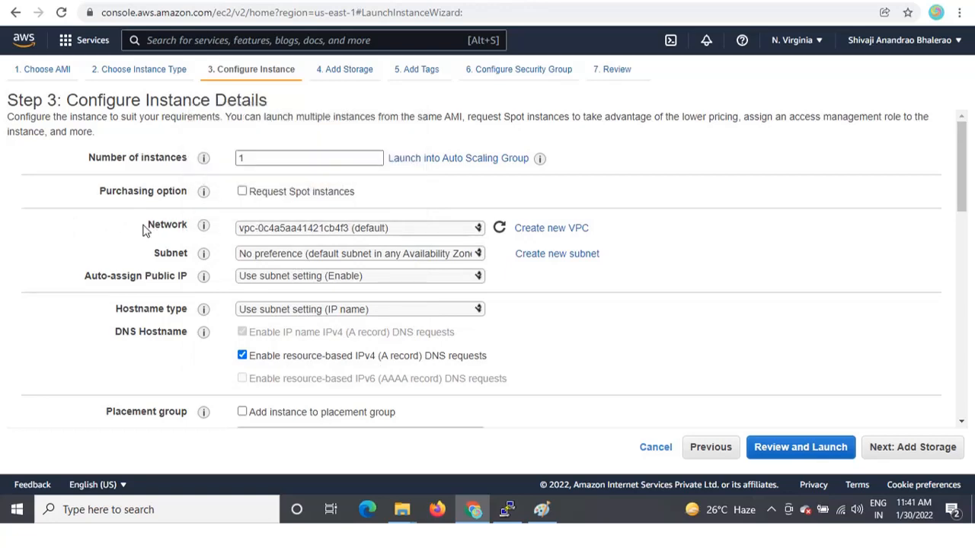
- Set the instance's network to MyVPC and its subnet to My-subnet
left_click_drag(145, 231, 192, 225)
left_click(346, 232)
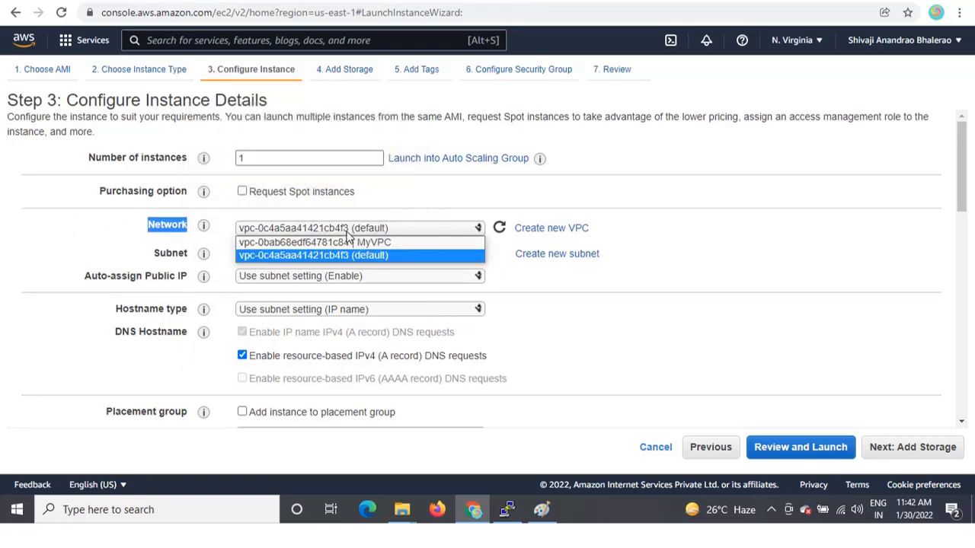
left_click(377, 243)
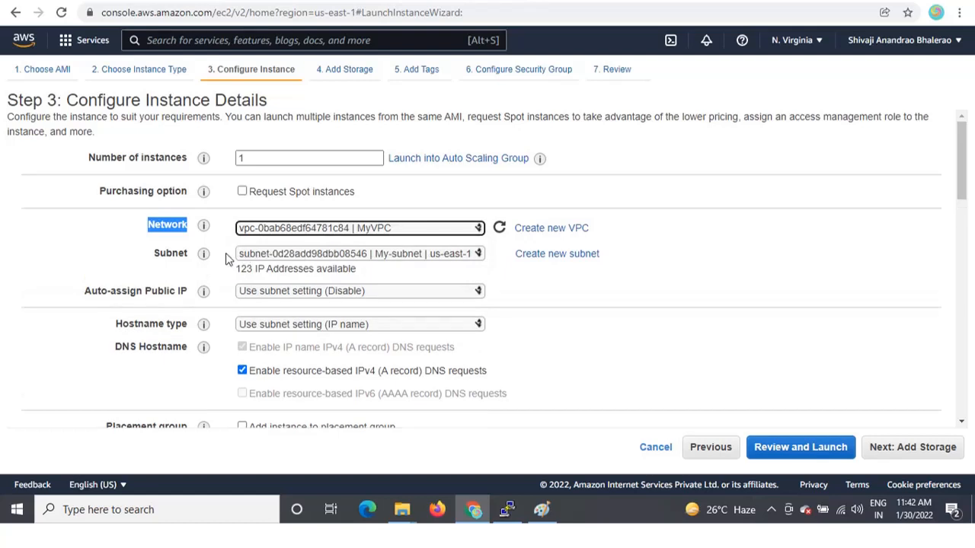
left_click(452, 255)
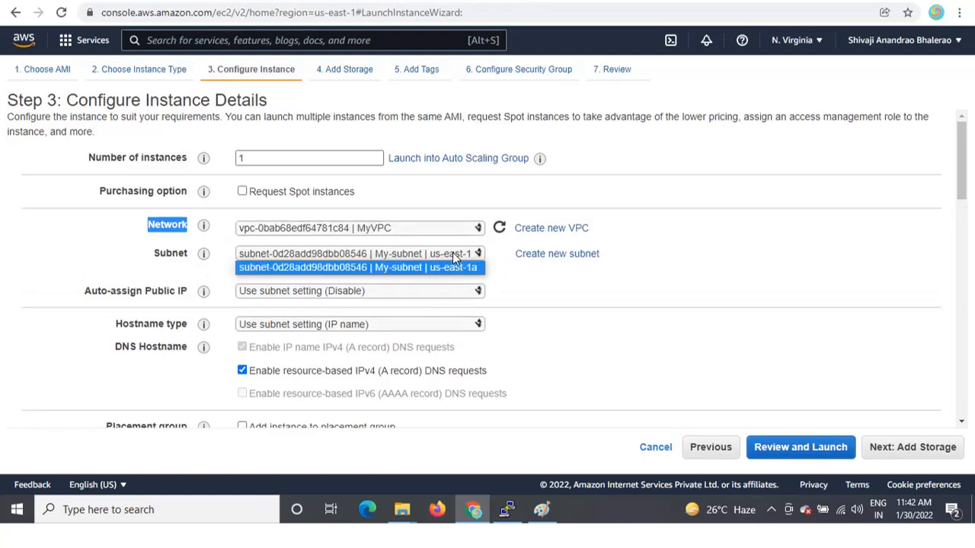
left_click(451, 266)
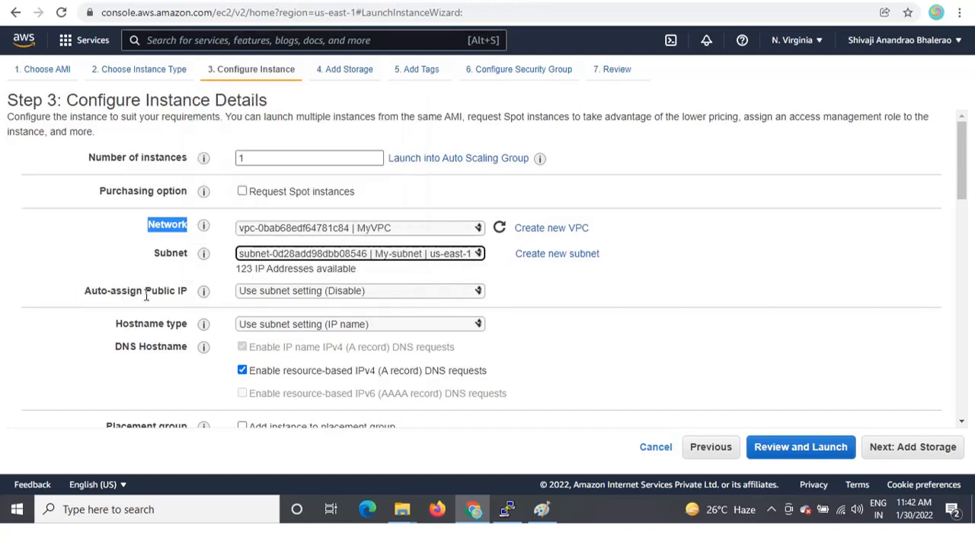
- Enable auto-assign public IP for the instance and accept the default storage
left_click(175, 293)
left_click(283, 294)
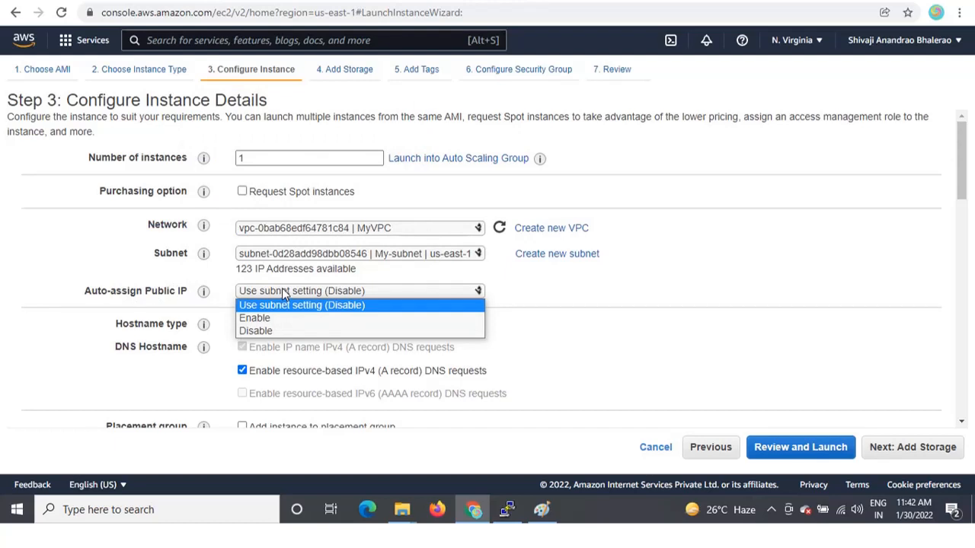
left_click(257, 319)
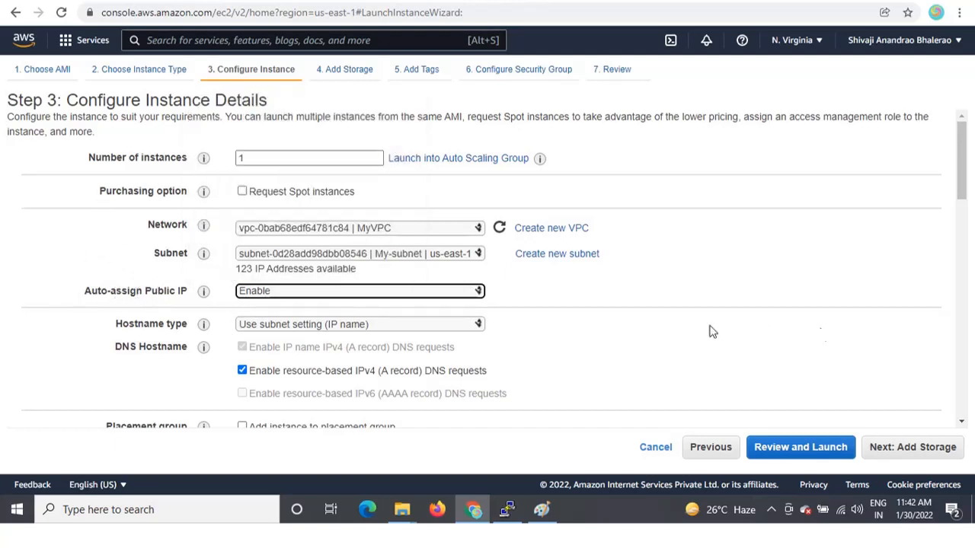
left_click(929, 457)
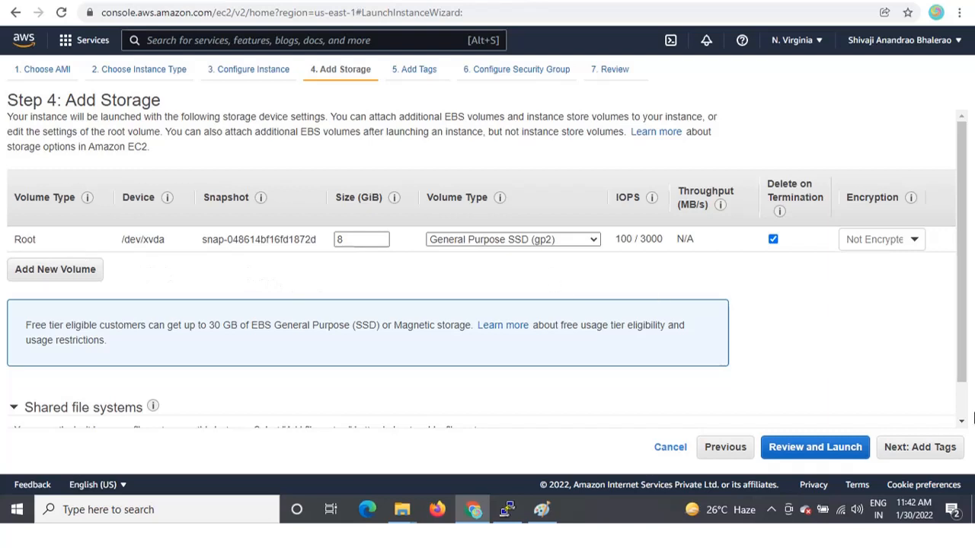
left_click(957, 455)
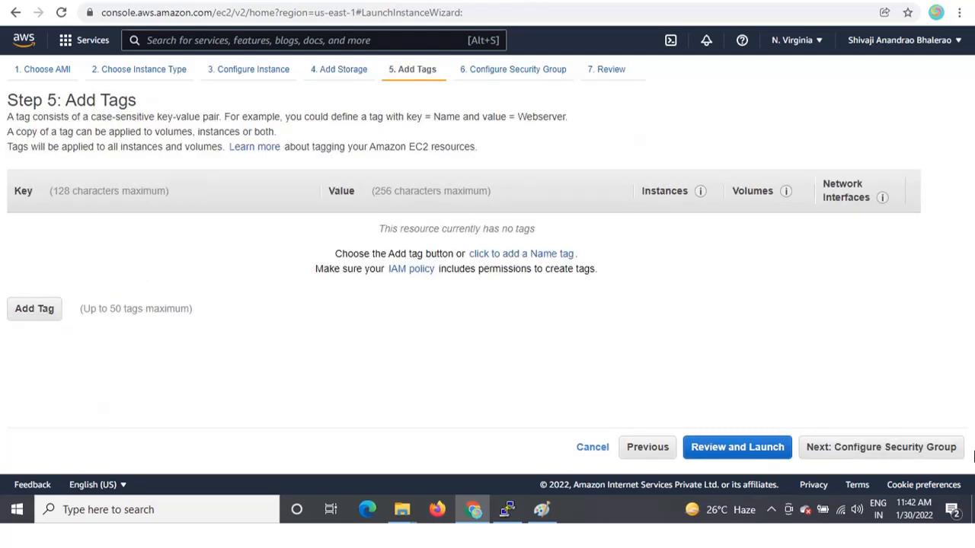
- Add a tag with key Name and value VPC-Server, and proceed to the security group configuration
left_click(34, 311)
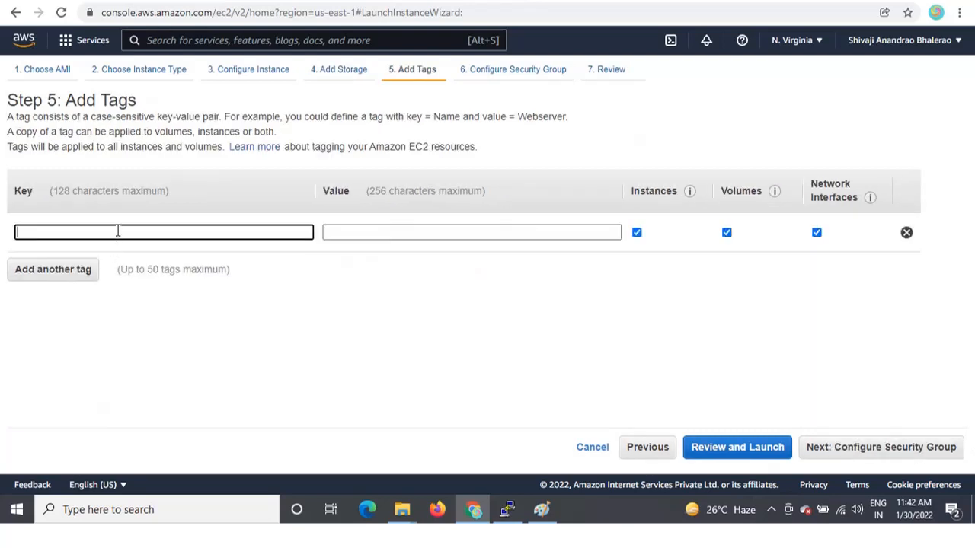
type("Name")
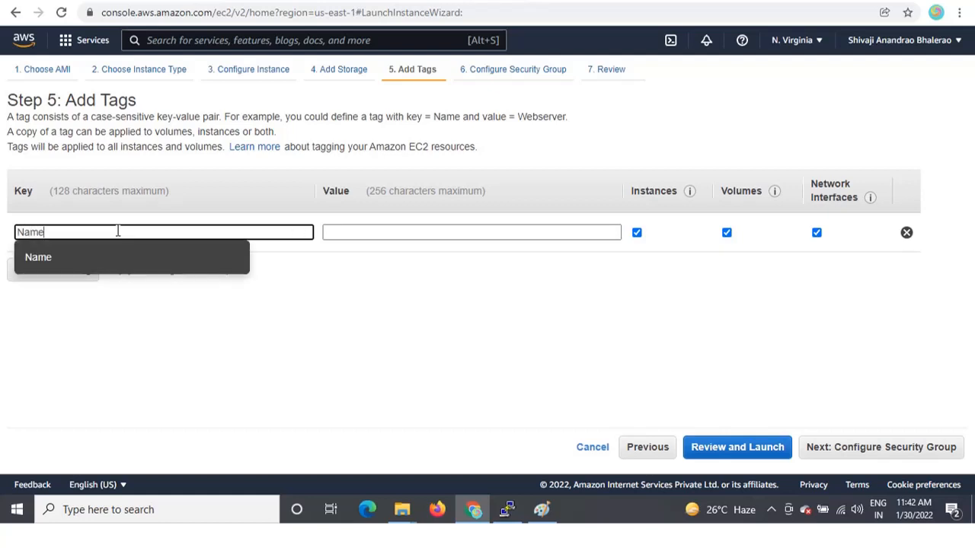
left_click(365, 232)
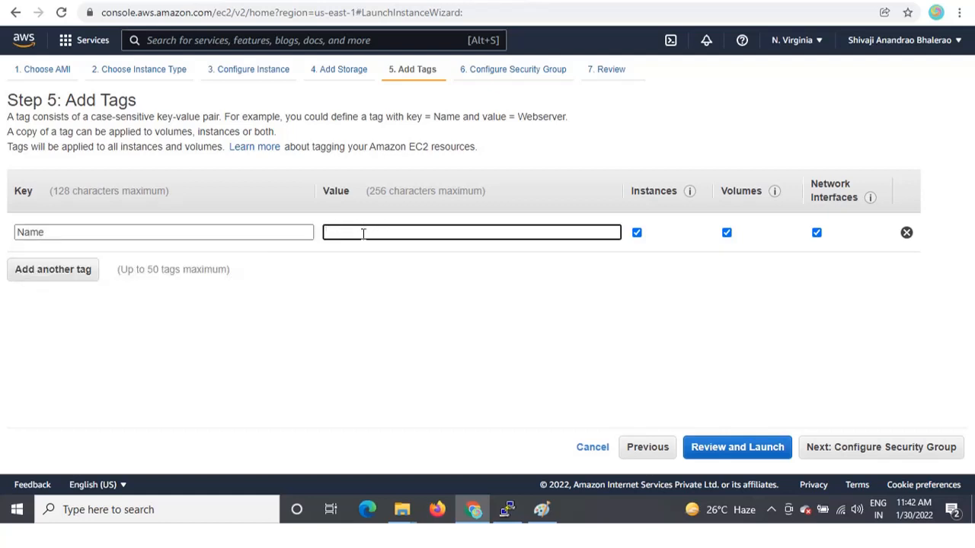
type("VPC-Server")
left_click(386, 277)
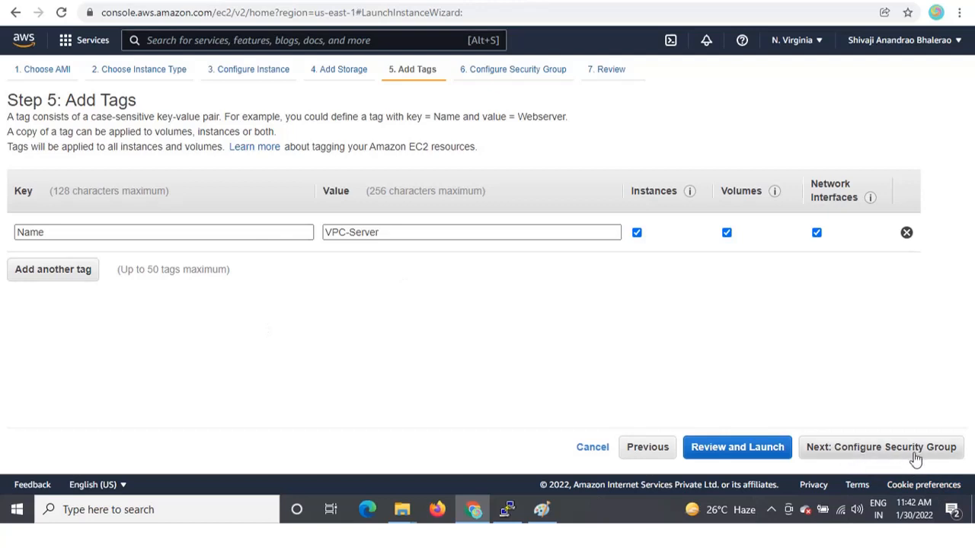
left_click(876, 454)
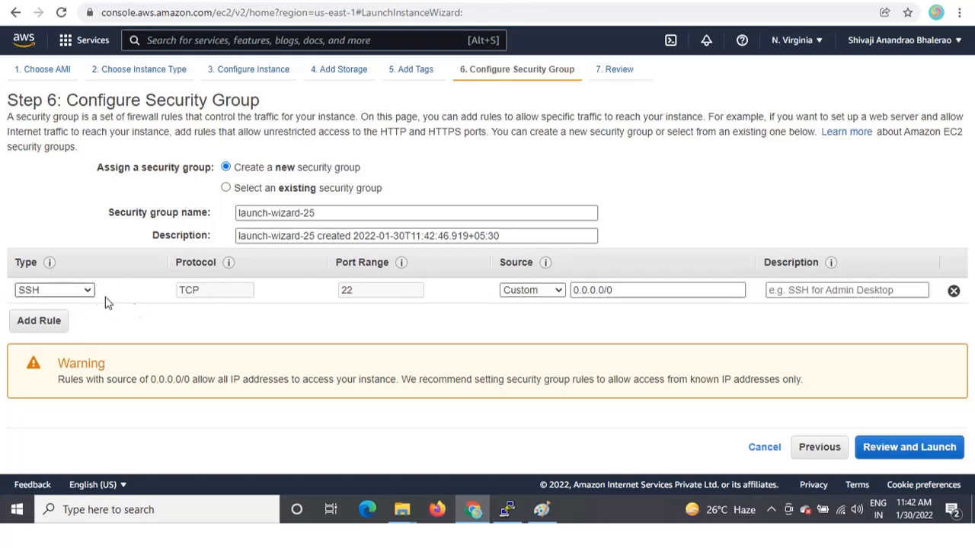
- Set the source of the SSH rule to Anywhere and proceed to the launch review
double_click(514, 262)
left_click(545, 290)
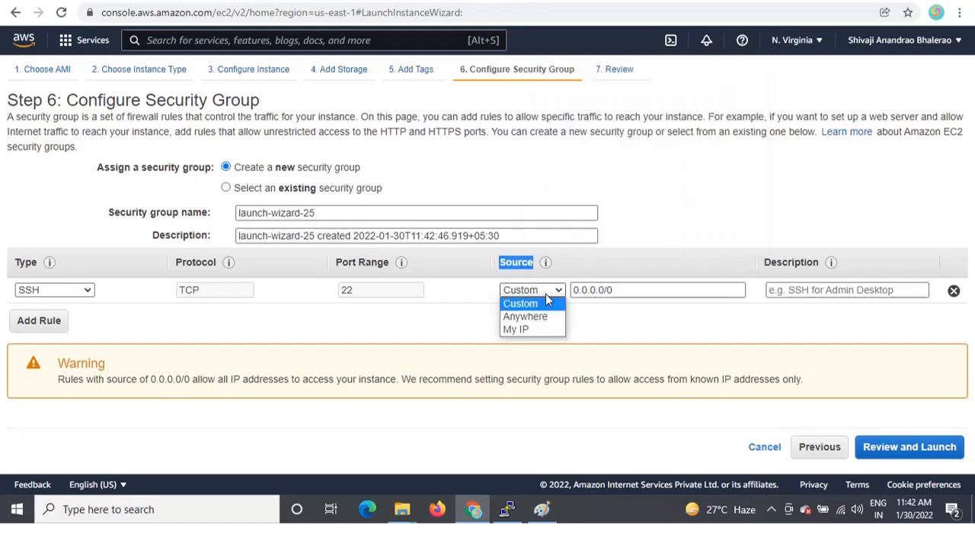
left_click(533, 317)
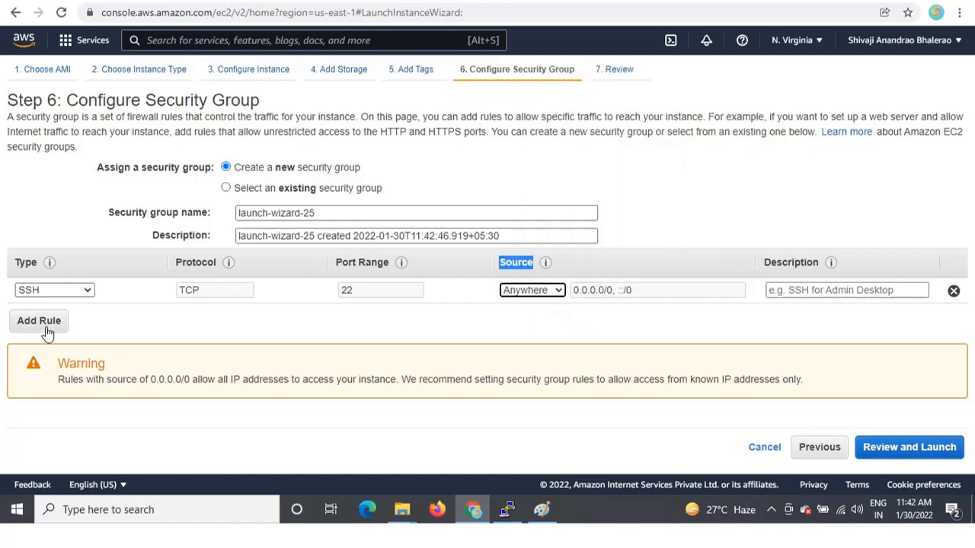
left_click(935, 449)
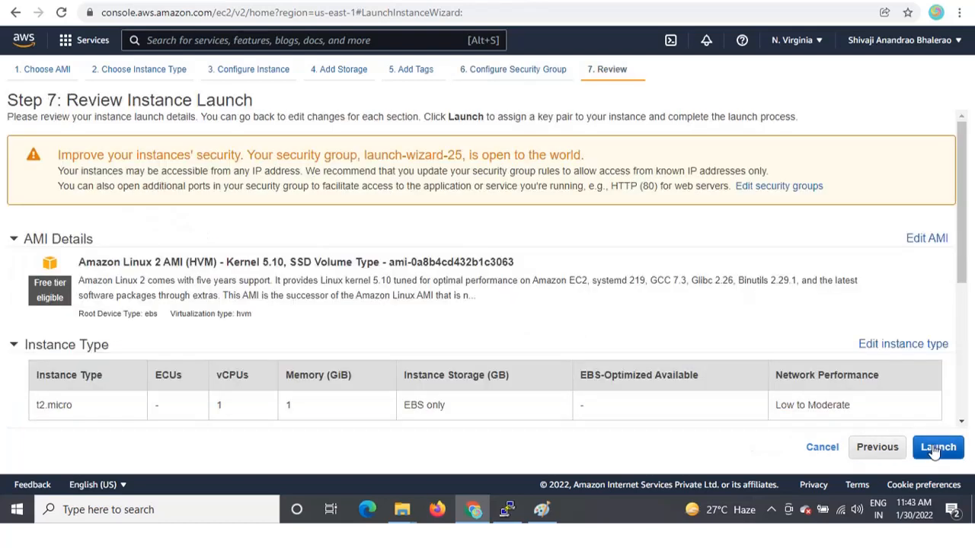
- Return to the security group configuration and add an HTTP rule and an HTTPS rule
left_click(877, 447)
left_click(40, 321)
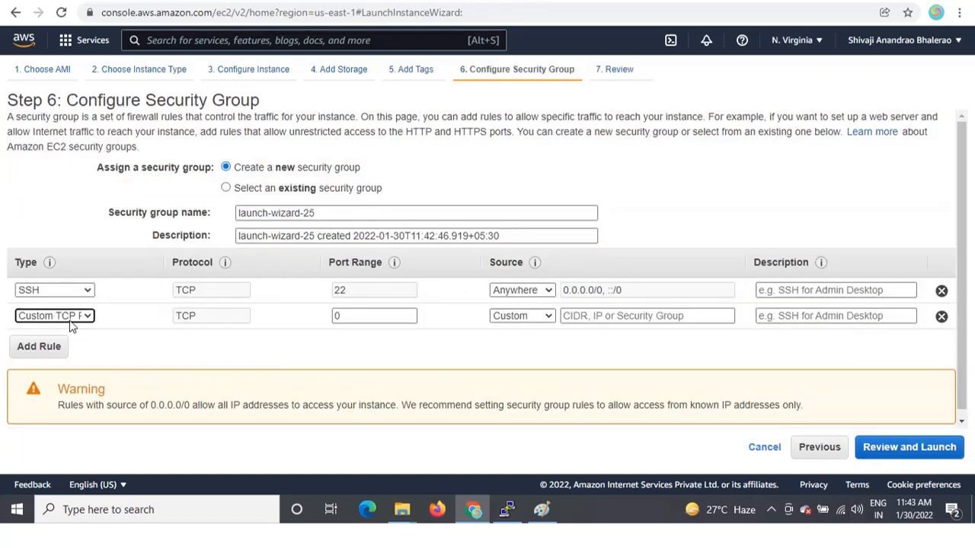
left_click(82, 316)
scroll(65, 251, "down", 1)
left_click(65, 227)
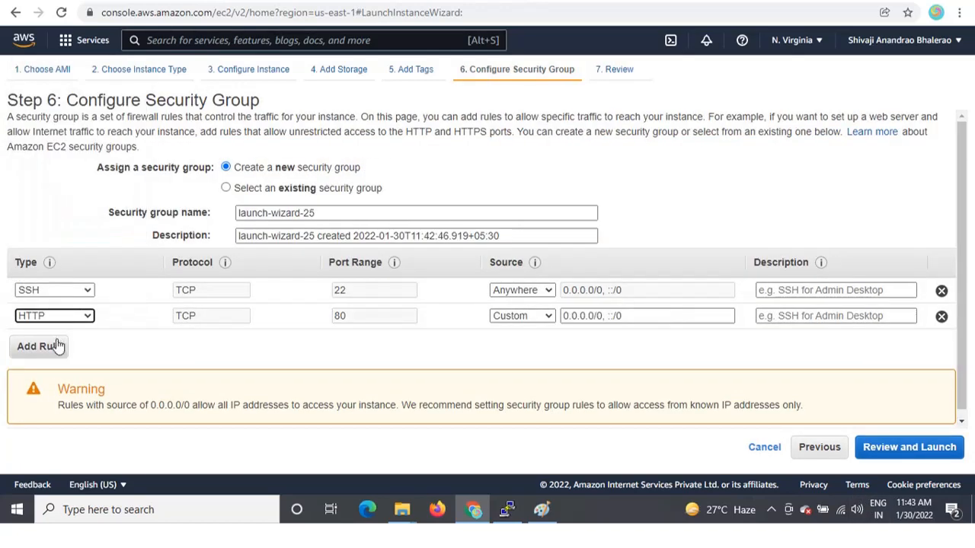
left_click(39, 345)
left_click(80, 341)
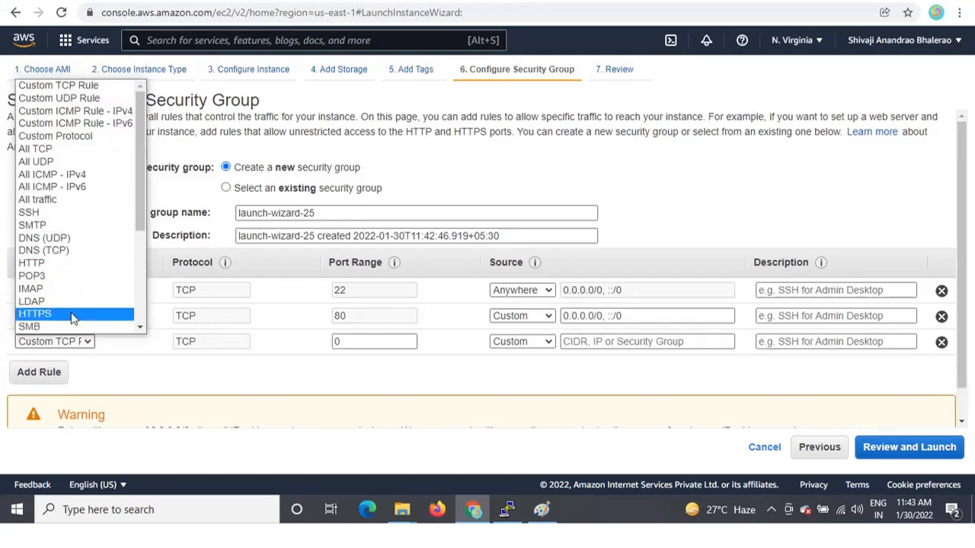
left_click(34, 313)
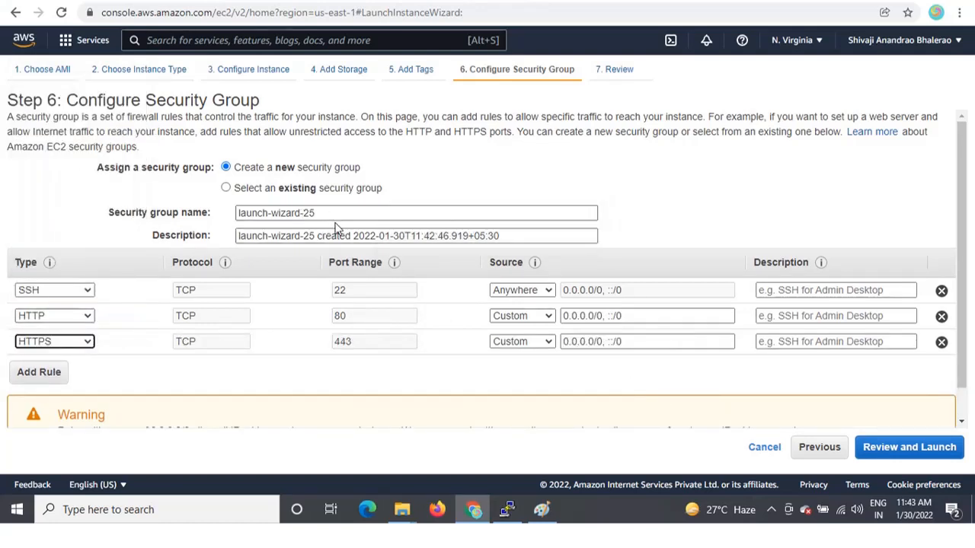
- Name the new security group VPC-SG and proceed to the launch review
left_click_drag(319, 214, 232, 219)
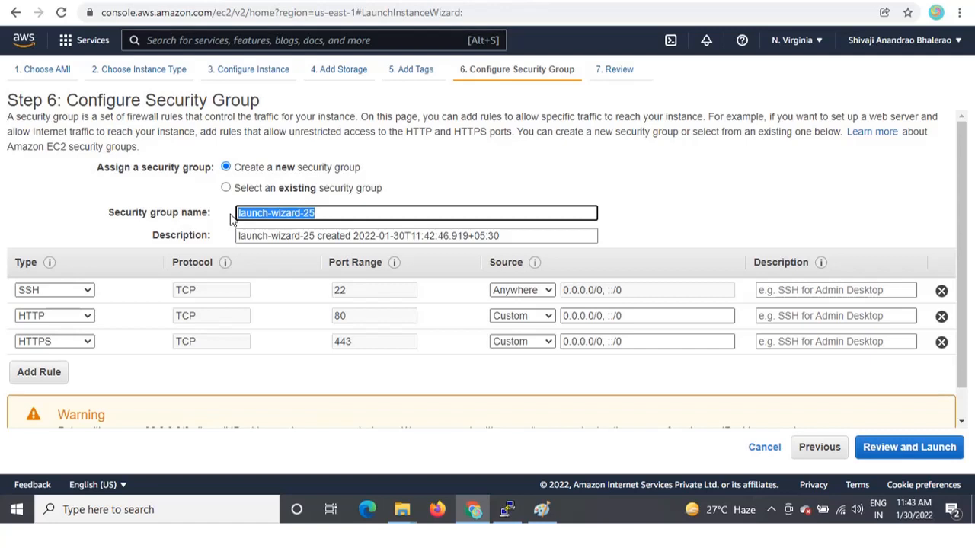
type("VPC-SG")
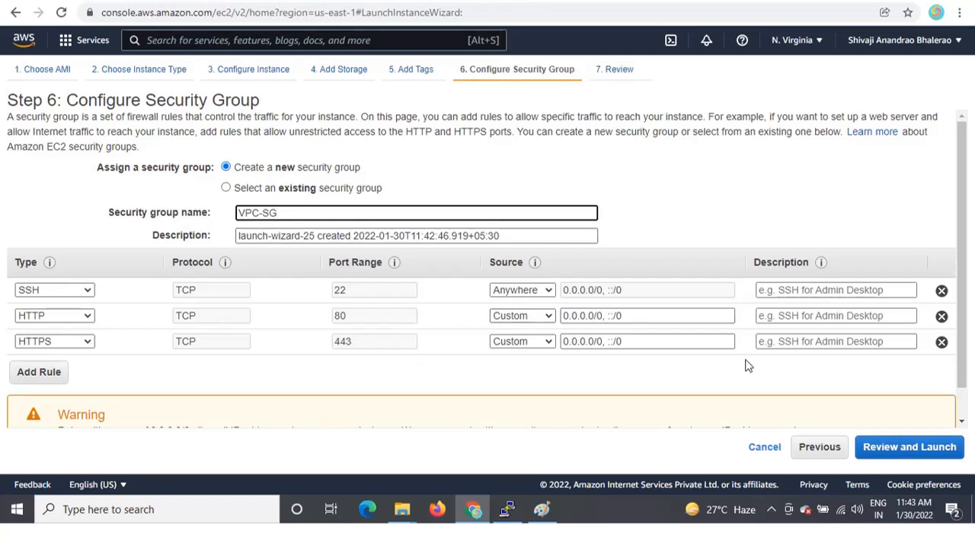
left_click(936, 447)
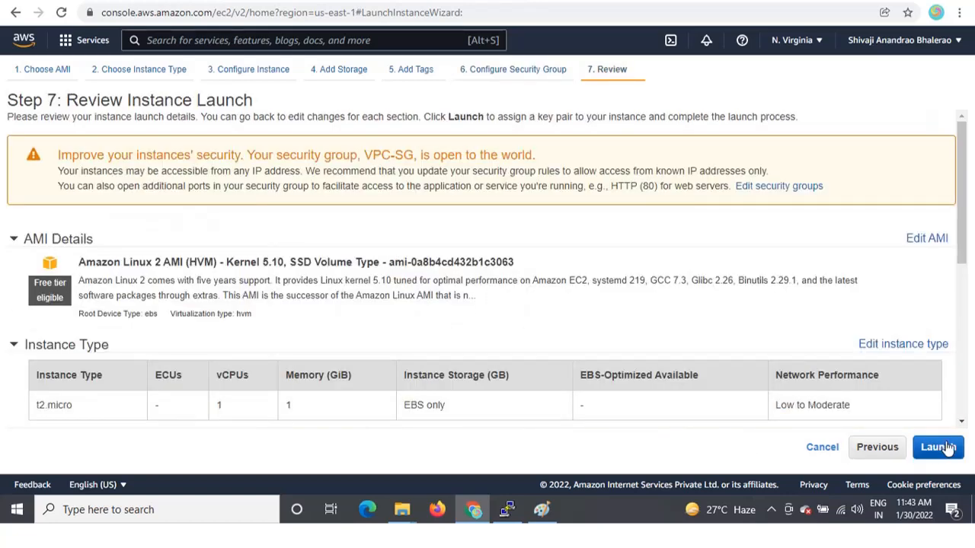
- Launch the instance with the existing key pair jan26, acknowledging access to its private key file
left_click(945, 447)
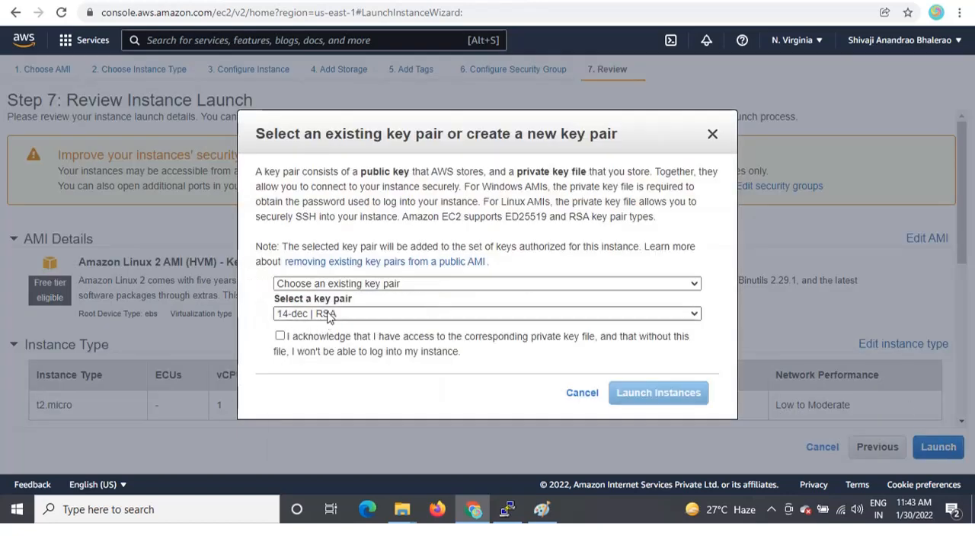
left_click(327, 316)
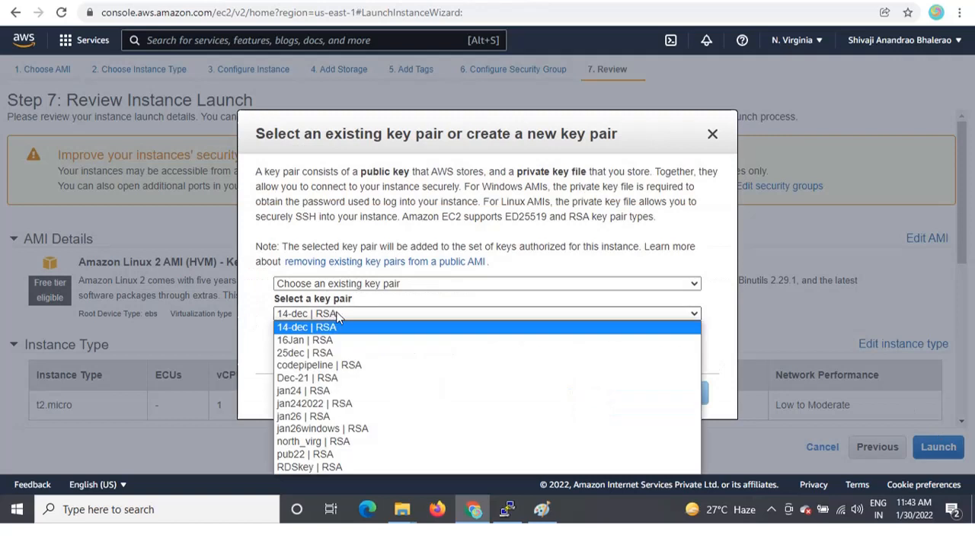
left_click(308, 417)
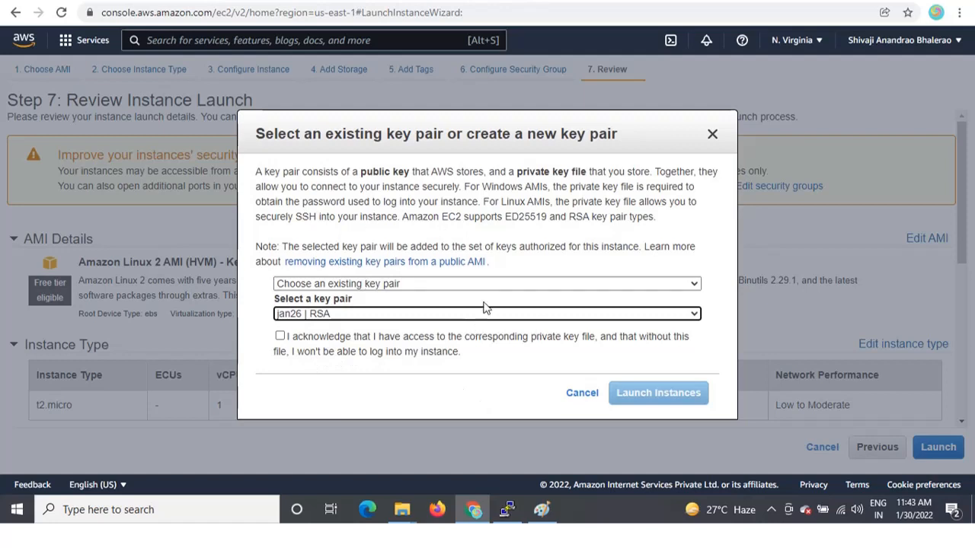
left_click(278, 336)
left_click(647, 402)
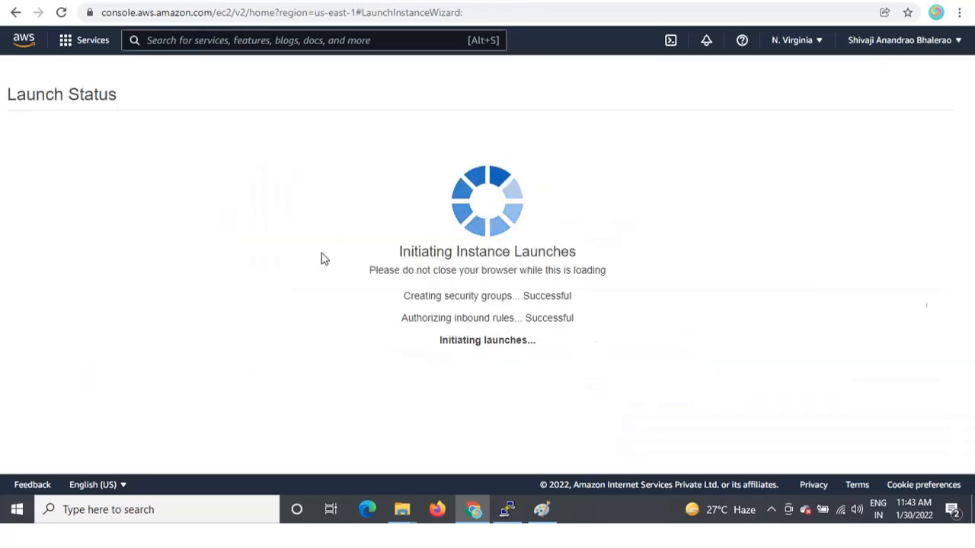
- Open the instances list from the launch status page and check the state of VPC-Server
scroll(811, 381, "down", 2)
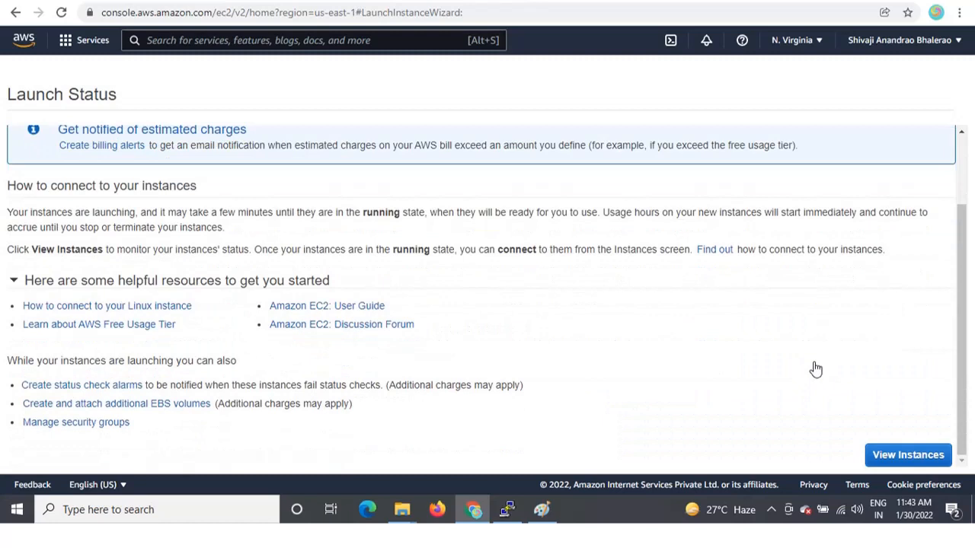
left_click(918, 454)
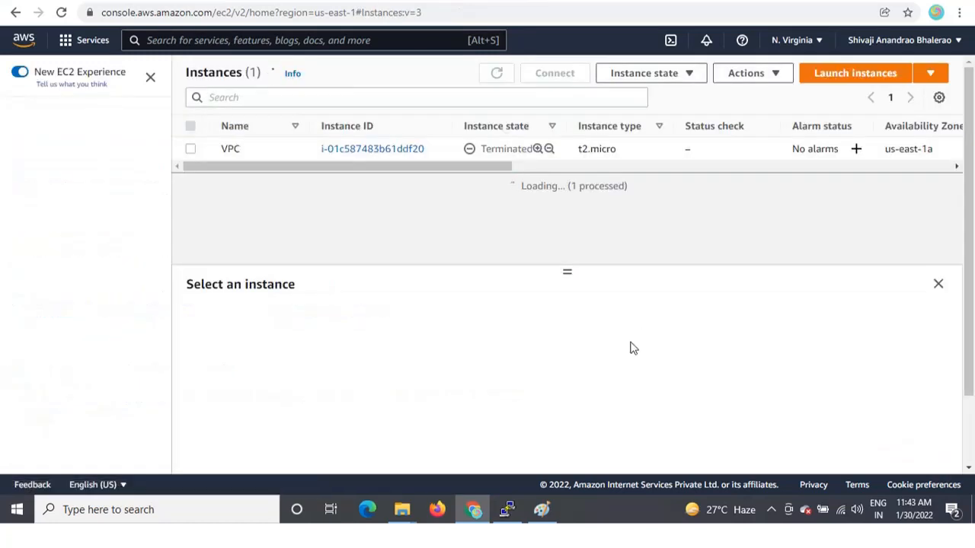
left_click_drag(519, 177, 480, 172)
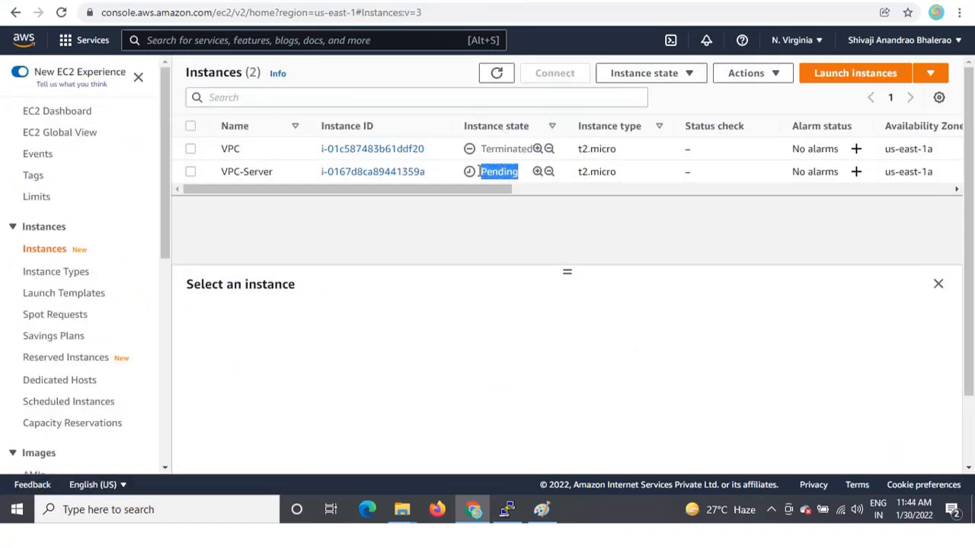
- Refresh the instances list, check the state of VPC-Server, and copy its public IPv4 address
left_click(472, 172)
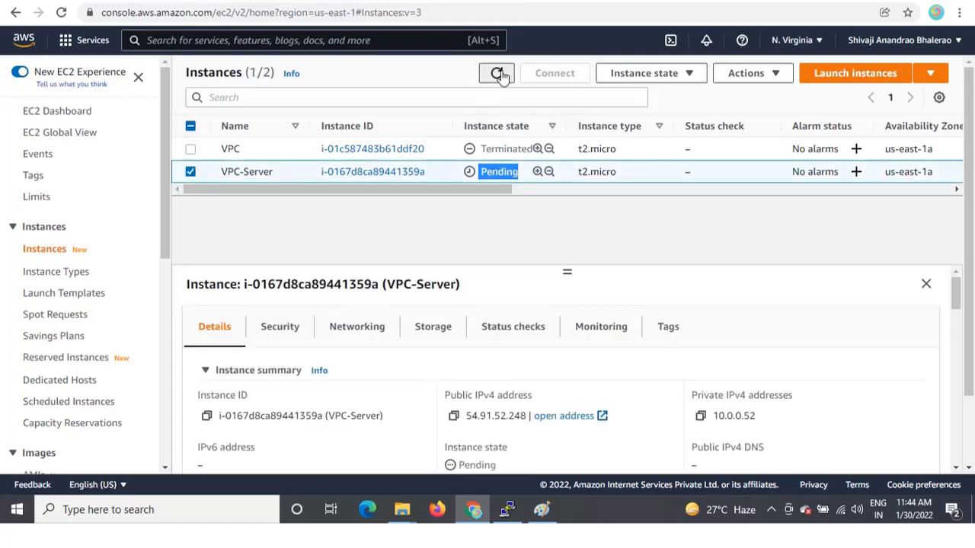
left_click(497, 72)
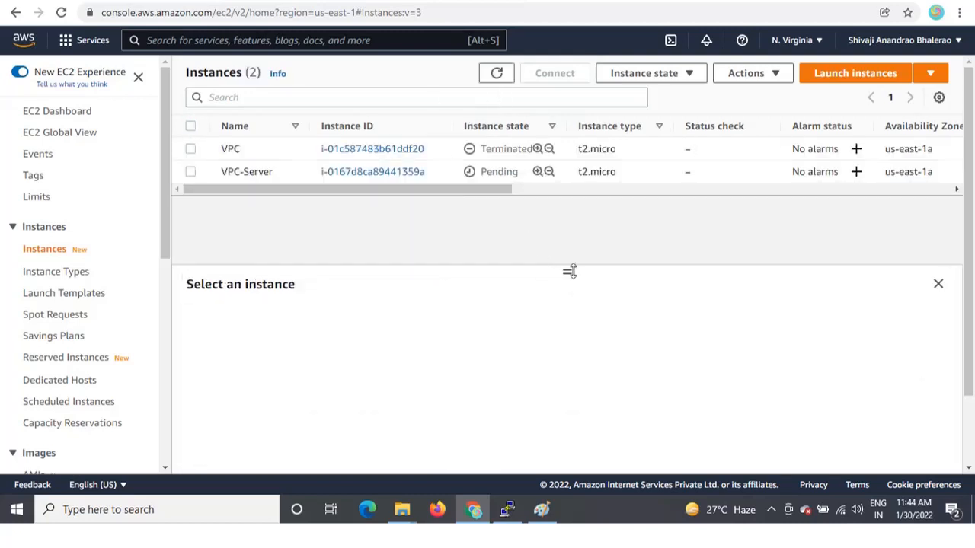
left_click_drag(568, 271, 568, 240)
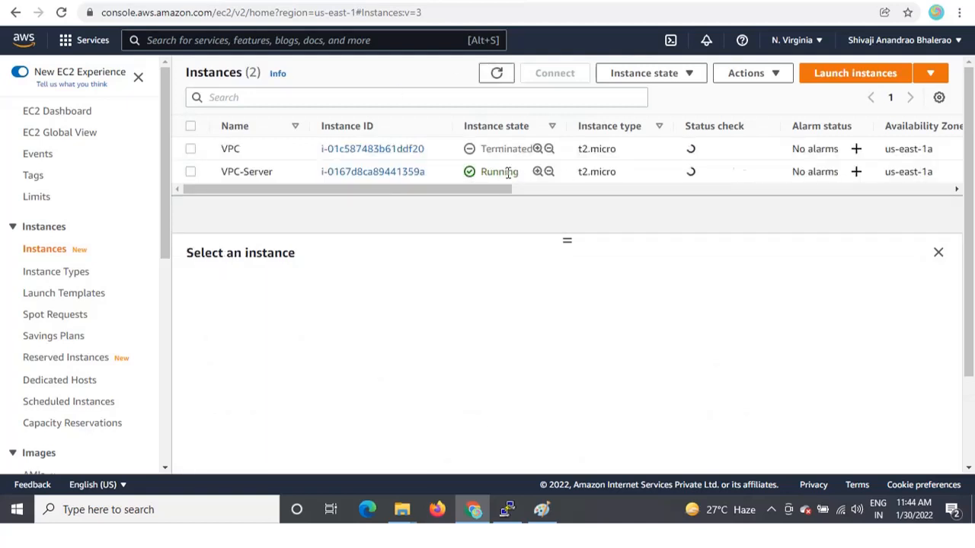
left_click_drag(516, 171, 480, 175)
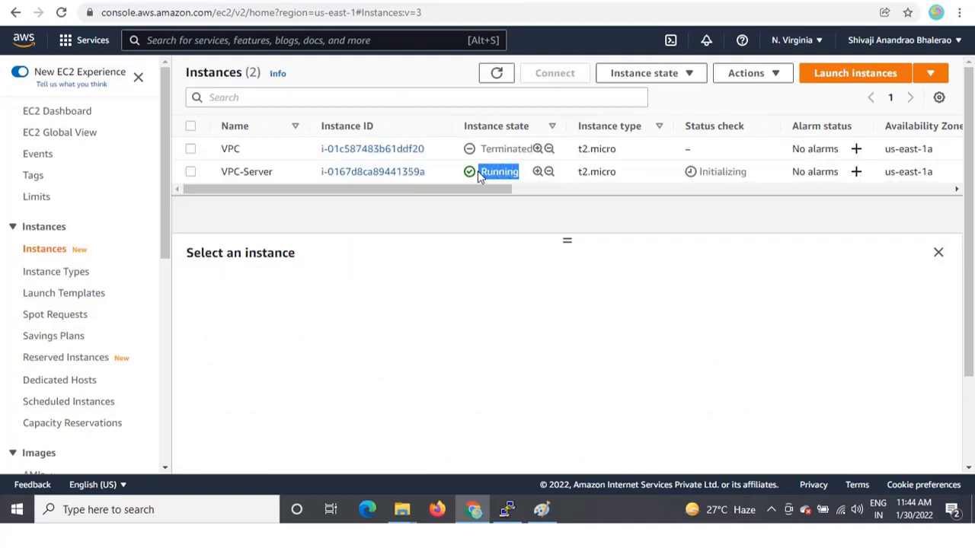
left_click(191, 171)
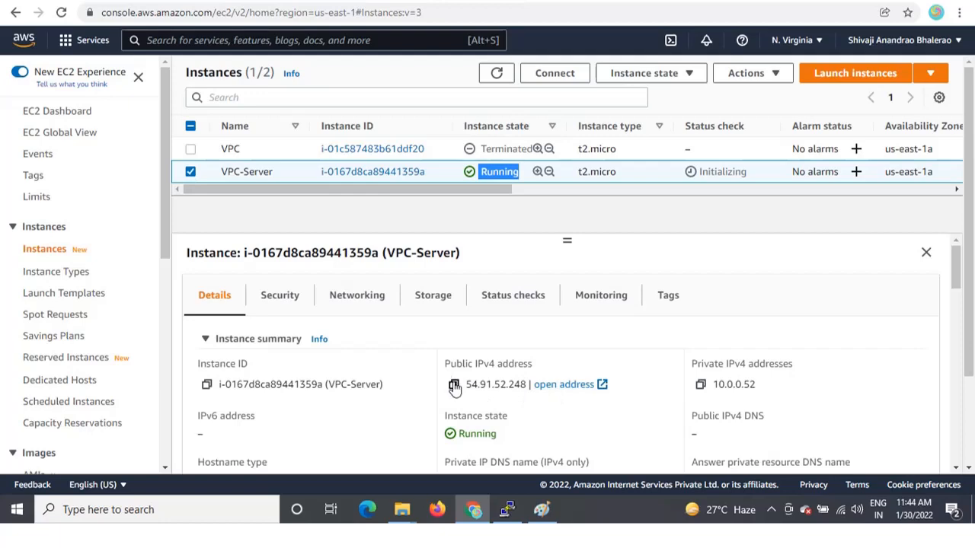
left_click(453, 386)
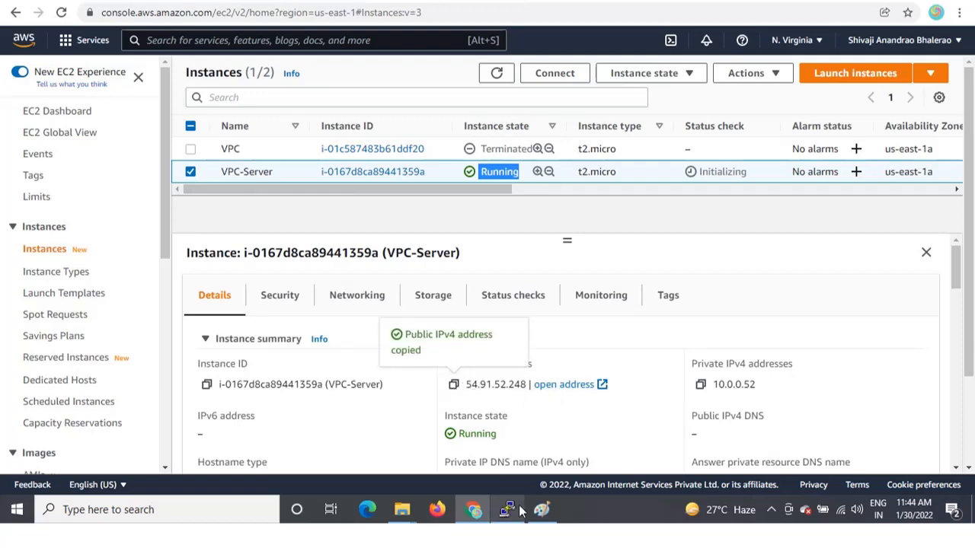
- Close the old PuTTY session and start a new PuTTY configuration with the copied address 54.91.52.248 as host name
left_click(508, 510)
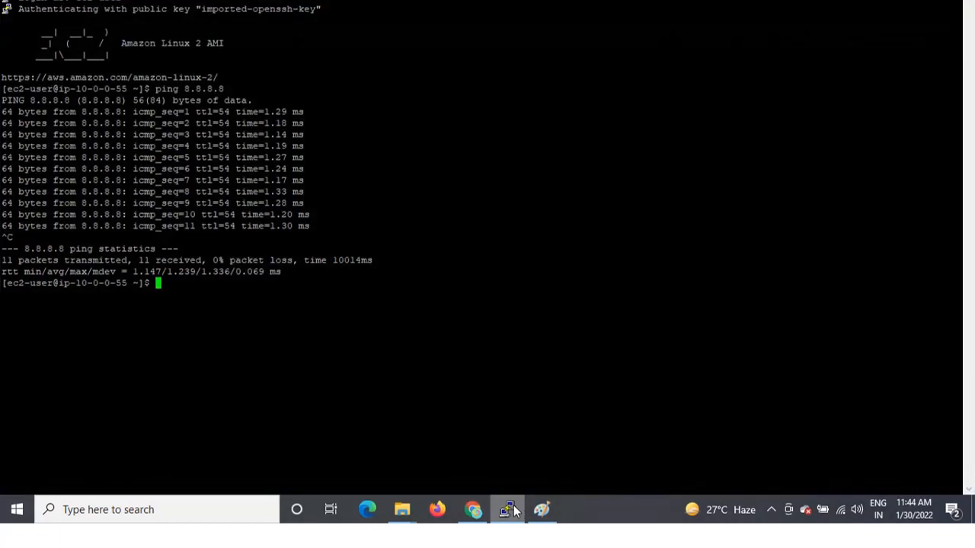
left_click(935, 6)
left_click(522, 281)
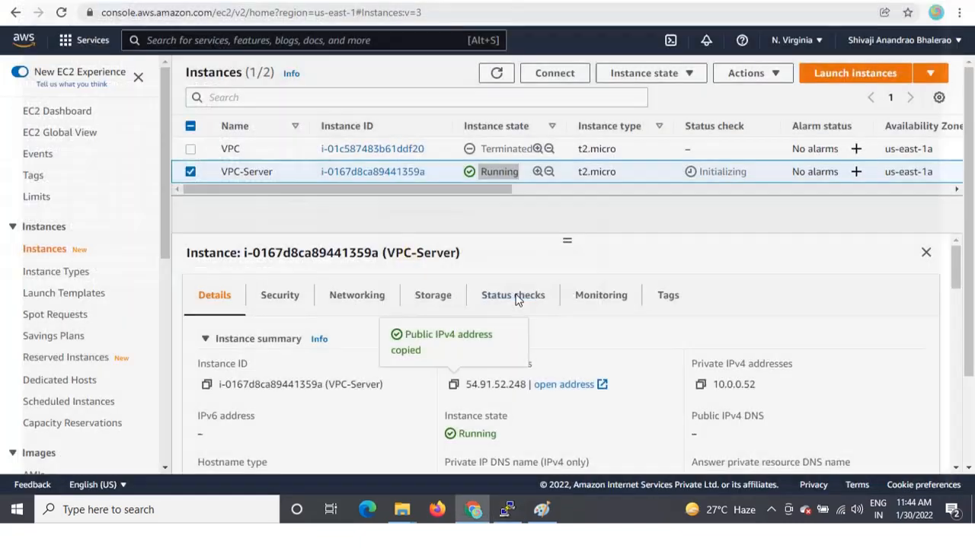
left_click(505, 508)
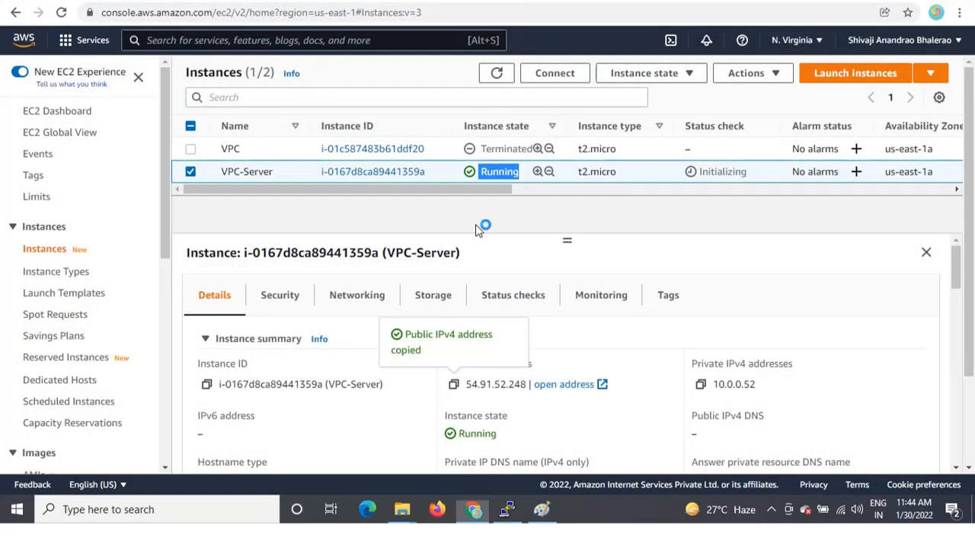
key("ctrl+v")
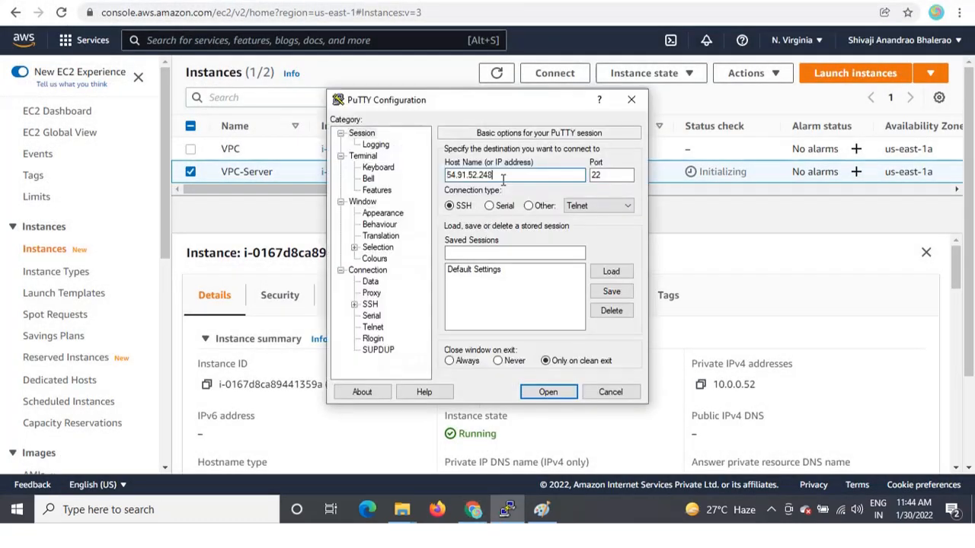
- Set jan26linux.ppk from Downloads as the private key file for SSH authentication
left_click(354, 303)
left_click(383, 315)
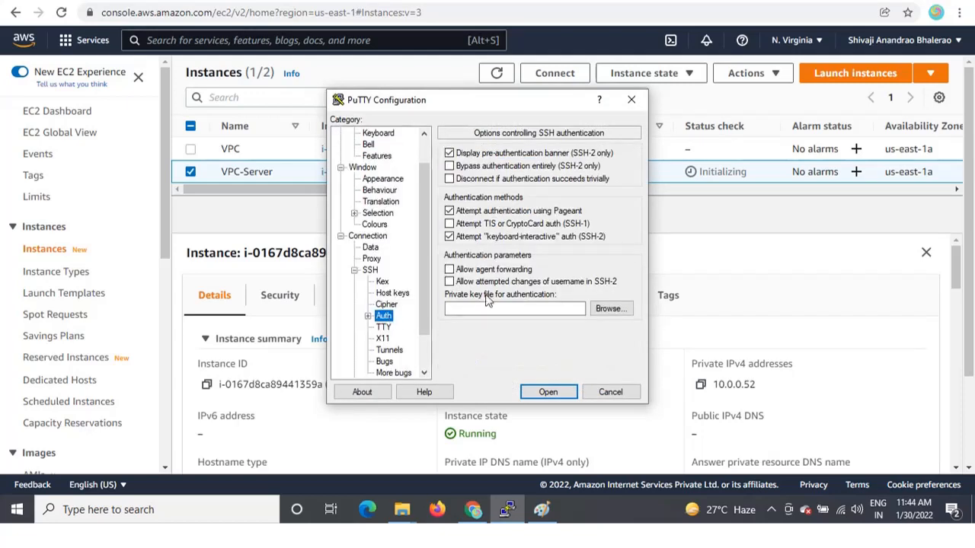
left_click(609, 313)
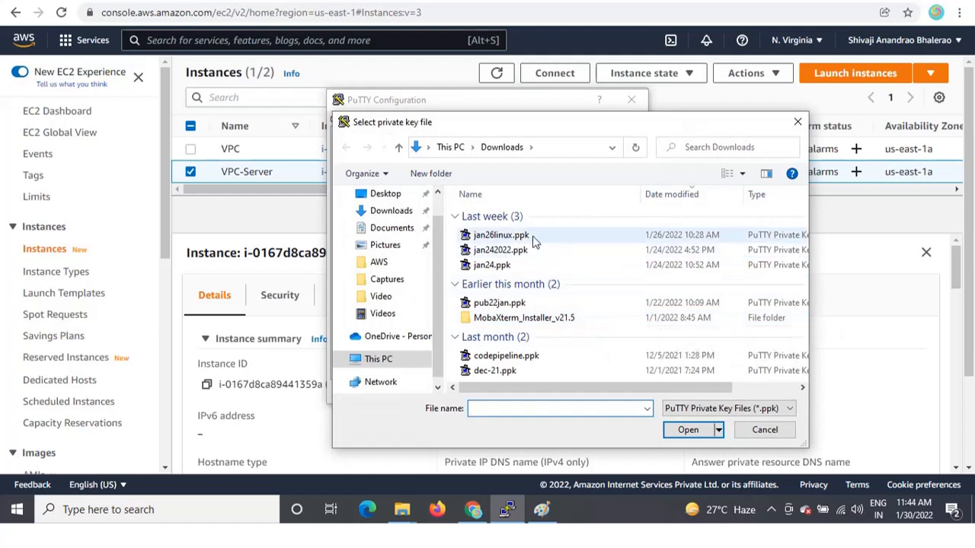
left_click(534, 239)
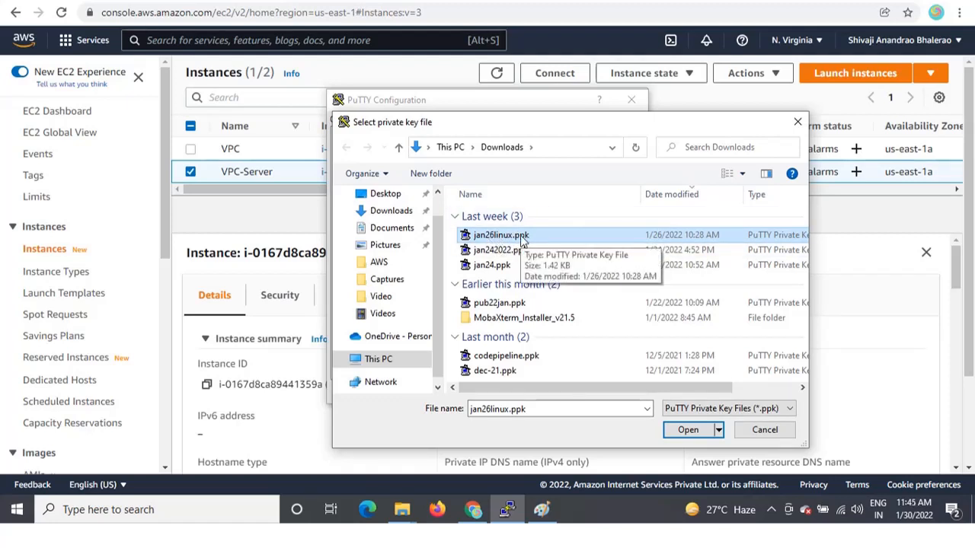
left_click(686, 430)
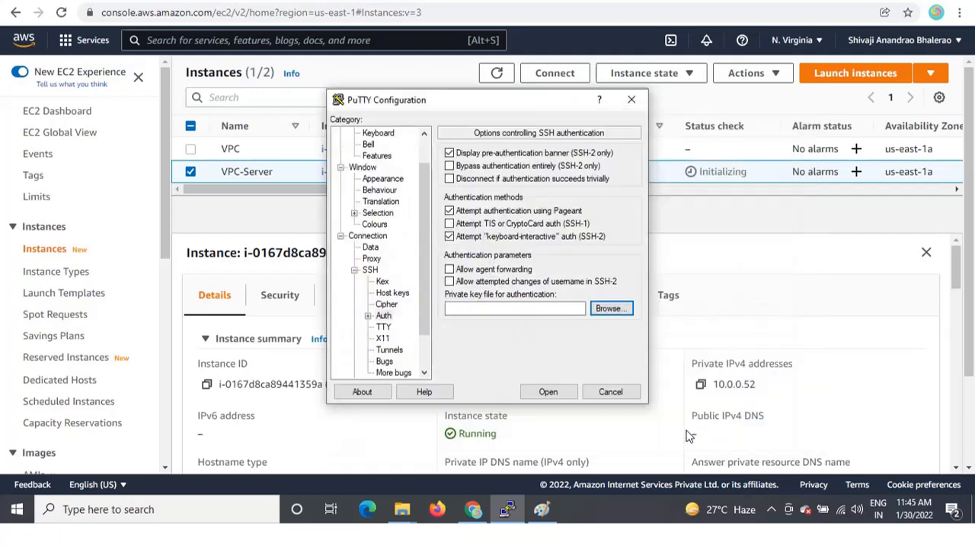
- Open the SSH connection to VPC-Server, accept the server's host key, and log in as ec2-user
left_click(548, 391)
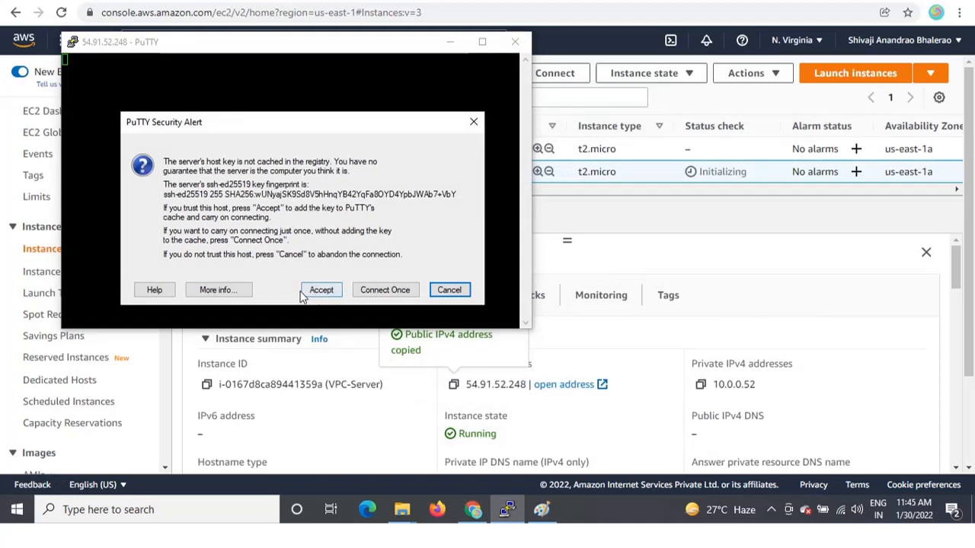
left_click(320, 294)
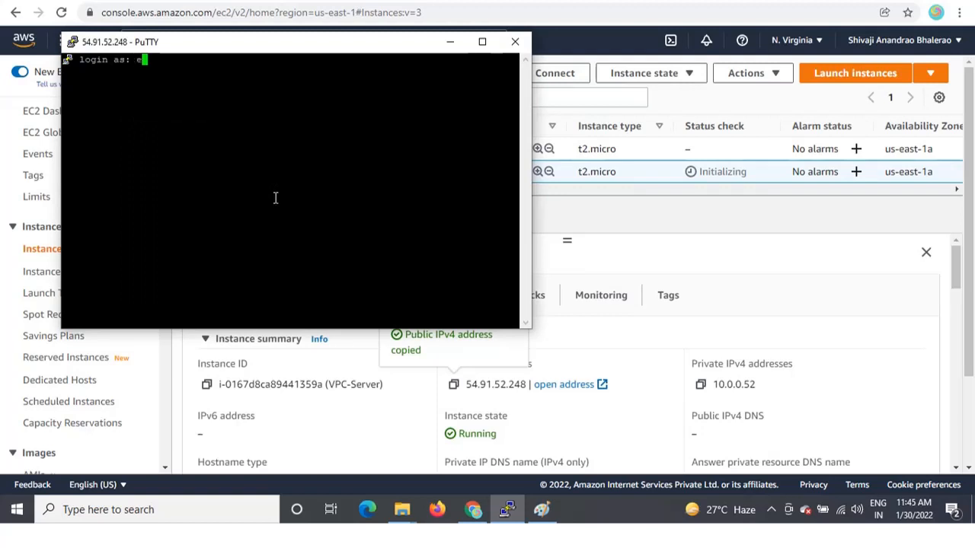
type("ec2-user")
key("Return")
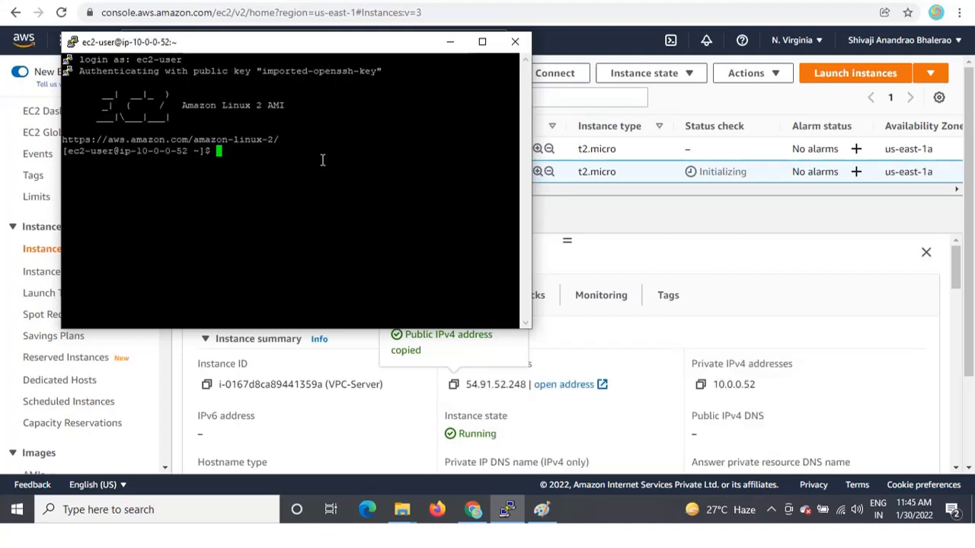
- Maximize the terminal window and ping 8.8.8.8 from VPC-Server to test its internet connectivity
left_click(482, 41)
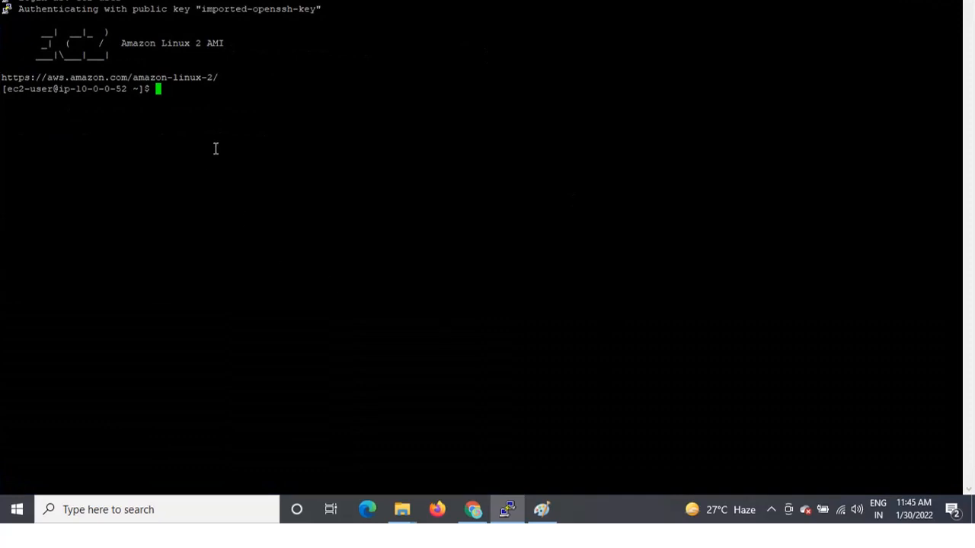
type("ping 8.8.8.8")
key("Return")
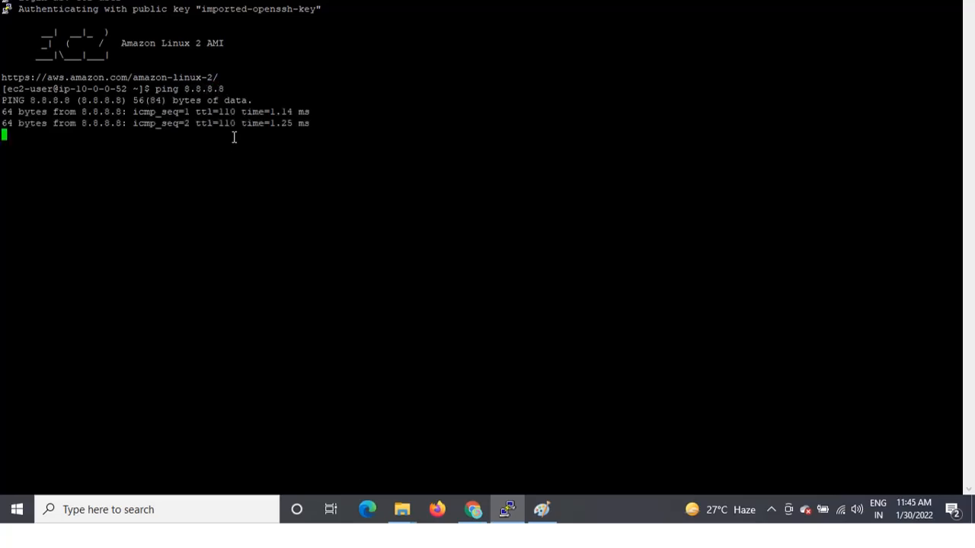